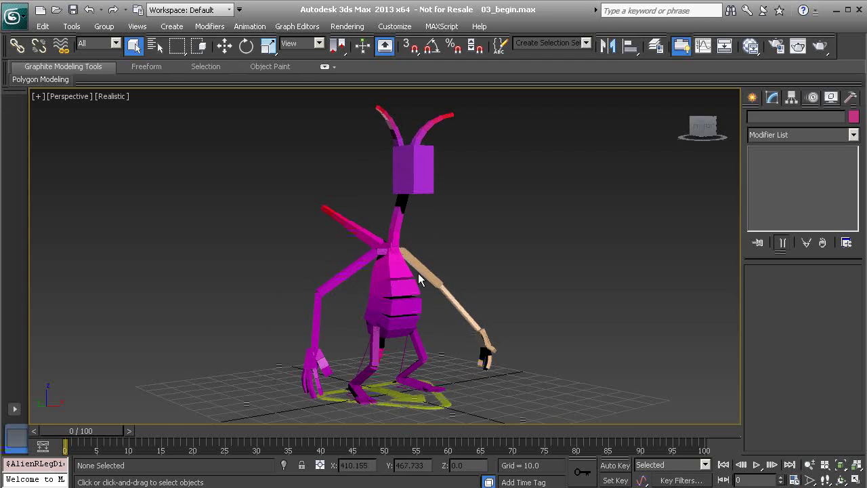
- Select the left upper arm bone and activate Rotate with the Local reference coordinate system
{"action": "middle_click_drag", "start_coordinate": [418, 278], "coordinate": [290, 191], "text": "alt"}
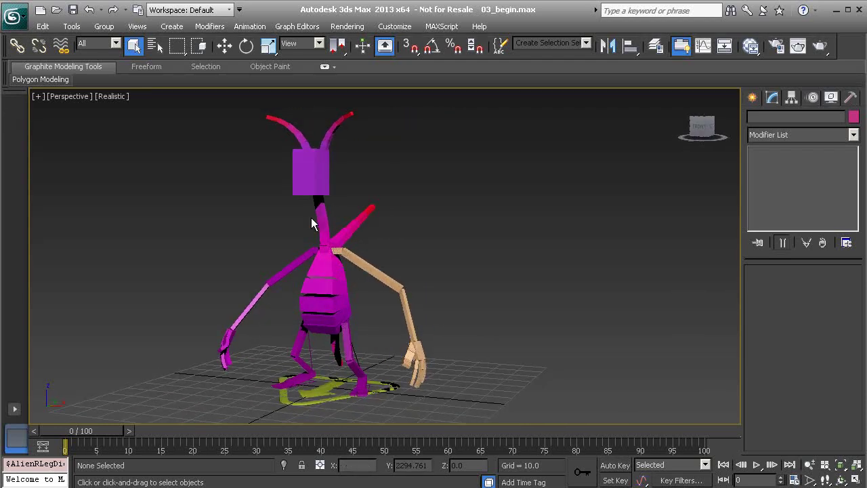
{"action": "middle_click_drag", "start_coordinate": [348, 287], "coordinate": [432, 291]}
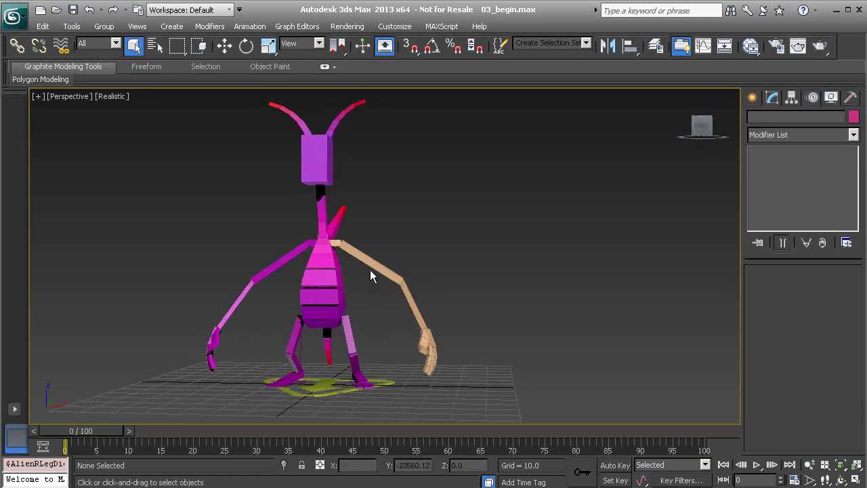
{"action": "middle_click_drag", "start_coordinate": [394, 303], "coordinate": [338, 247], "text": "alt"}
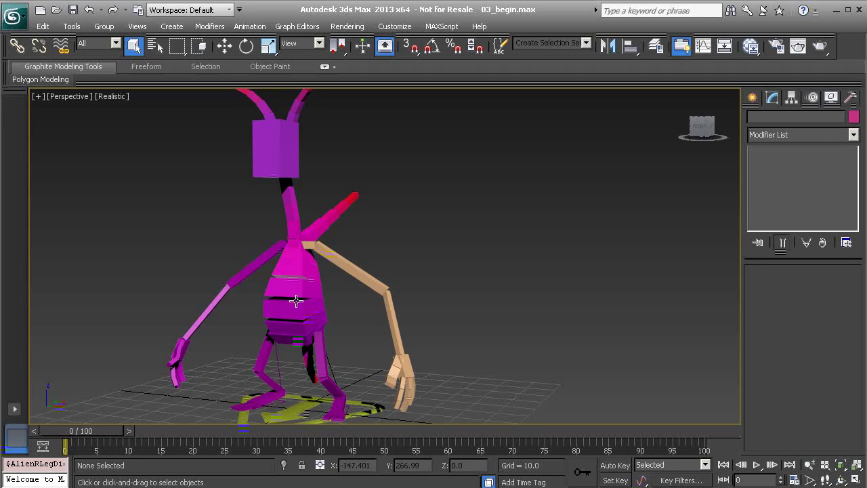
{"action": "left_click", "coordinate": [351, 266]}
{"action": "middle_click_drag", "start_coordinate": [298, 263], "coordinate": [310, 222], "text": "alt"}
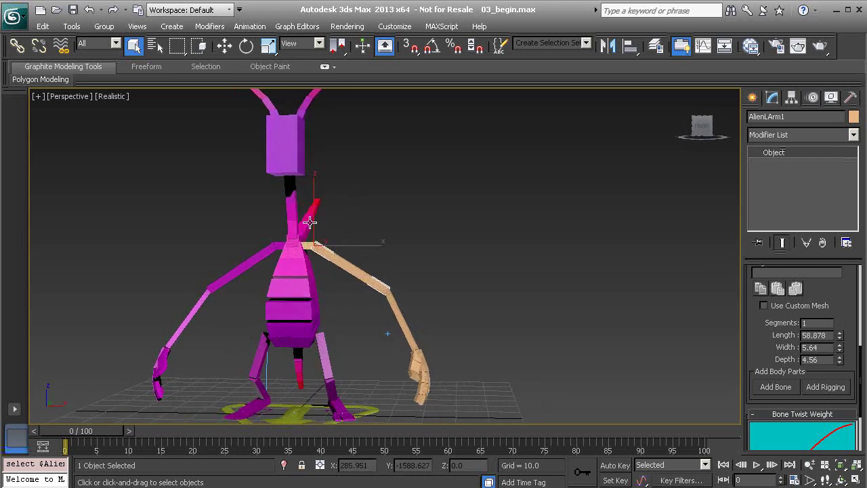
{"action": "left_click", "coordinate": [304, 44]}
{"action": "left_click", "coordinate": [301, 54]}
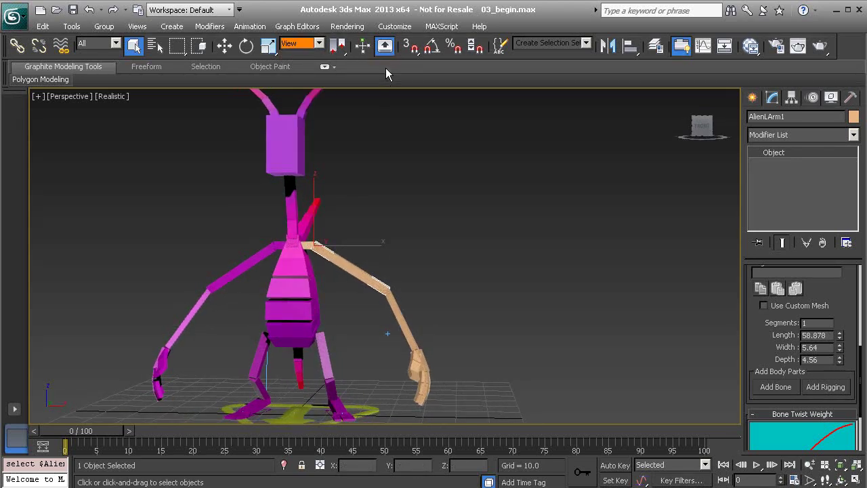
{"action": "middle_click_drag", "start_coordinate": [366, 251], "coordinate": [385, 248]}
{"action": "key", "text": "e"}
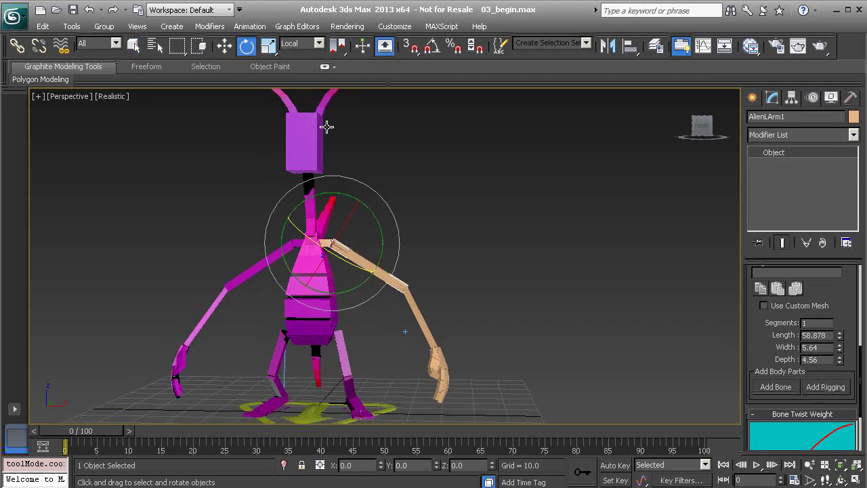
{"action": "left_click", "coordinate": [304, 44]}
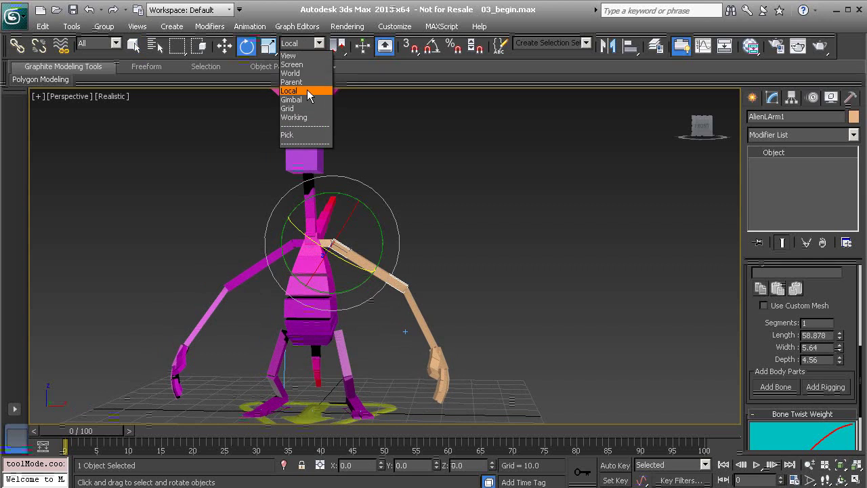
{"action": "left_click", "coordinate": [308, 91]}
- Try rotating the left upper arm bone about its different local axes, undoing each rotation
{"action": "middle_click_drag", "start_coordinate": [397, 244], "coordinate": [346, 270], "text": "alt"}
{"action": "left_click_drag", "start_coordinate": [358, 271], "coordinate": [256, 237]}
{"action": "key", "text": "ctrl+z"}
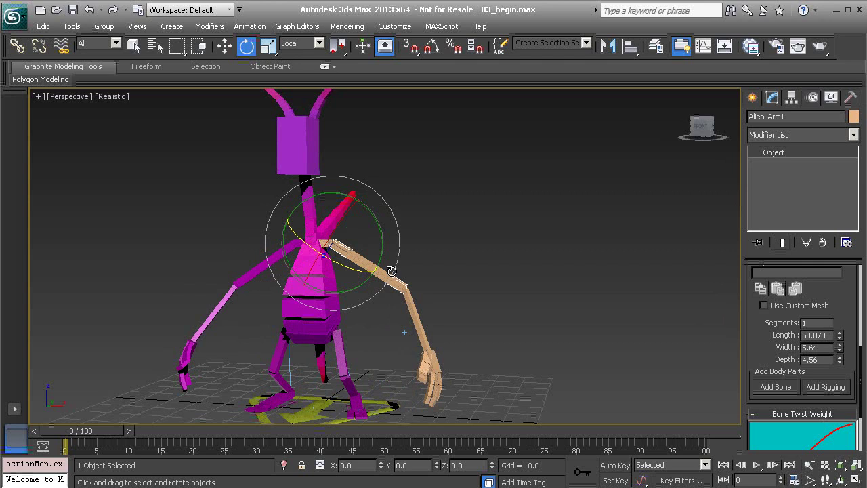
{"action": "middle_click_drag", "start_coordinate": [391, 271], "coordinate": [372, 246], "text": "alt"}
{"action": "left_click_drag", "start_coordinate": [381, 237], "coordinate": [362, 196]}
{"action": "key", "text": "ctrl+z"}
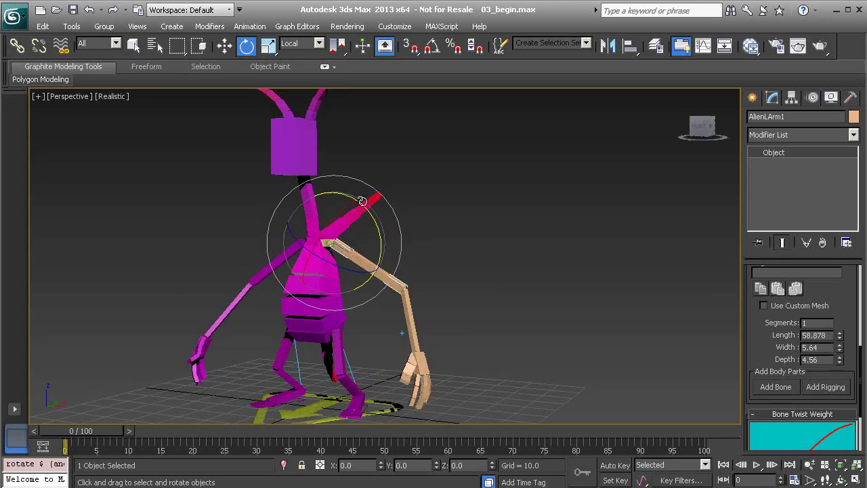
{"action": "left_click_drag", "start_coordinate": [356, 272], "coordinate": [286, 237]}
{"action": "key", "text": "ctrl+z"}
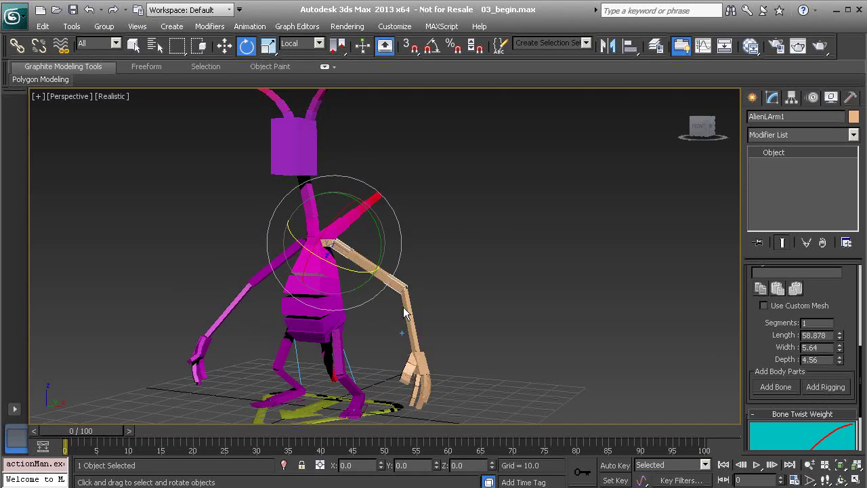
- Try rotating the left forearm bone at the elbow from two view angles, reverting each rotation
{"action": "left_click", "coordinate": [411, 317]}
{"action": "left_click_drag", "start_coordinate": [402, 326], "coordinate": [338, 245]}
{"action": "key", "text": "ctrl+z"}
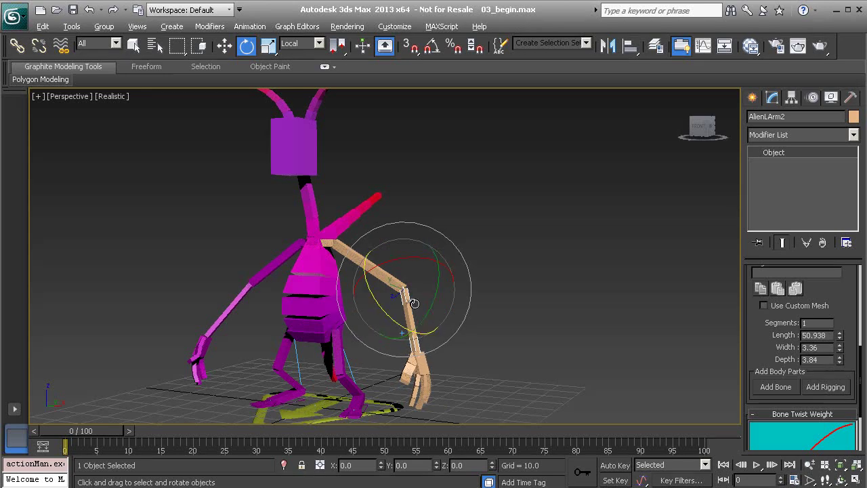
{"action": "middle_click_drag", "start_coordinate": [443, 360], "coordinate": [396, 316], "text": "alt"}
{"action": "left_click_drag", "start_coordinate": [378, 310], "coordinate": [348, 245]}
{"action": "right_click", "coordinate": [349, 246]}
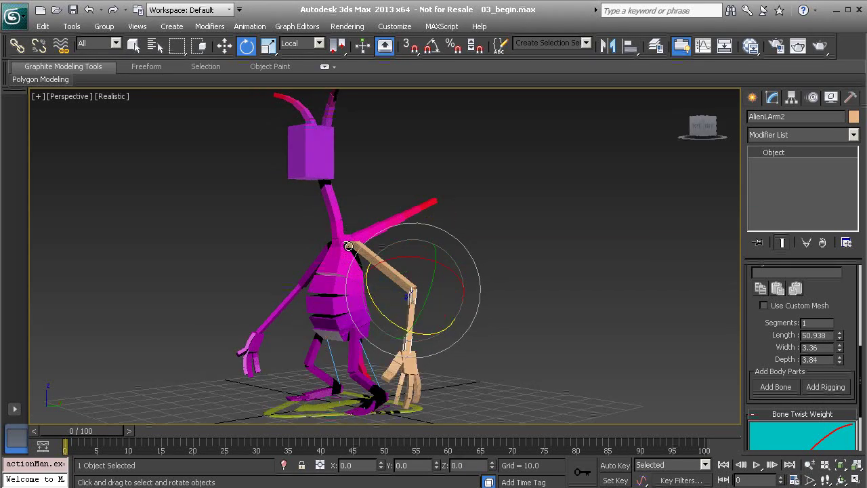
- Try moving the left palm bone freely in side and front views, reverting each move
{"action": "left_click", "coordinate": [415, 357]}
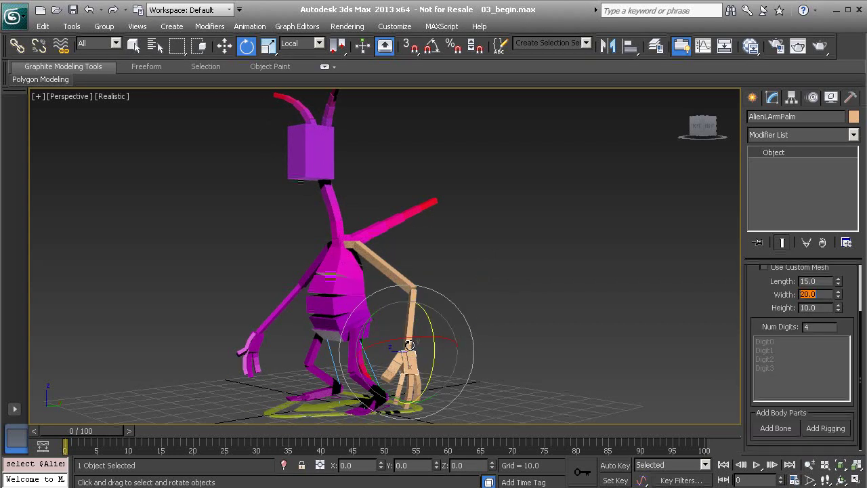
{"action": "middle_click_drag", "start_coordinate": [427, 336], "coordinate": [402, 325], "text": "alt"}
{"action": "key", "text": "w"}
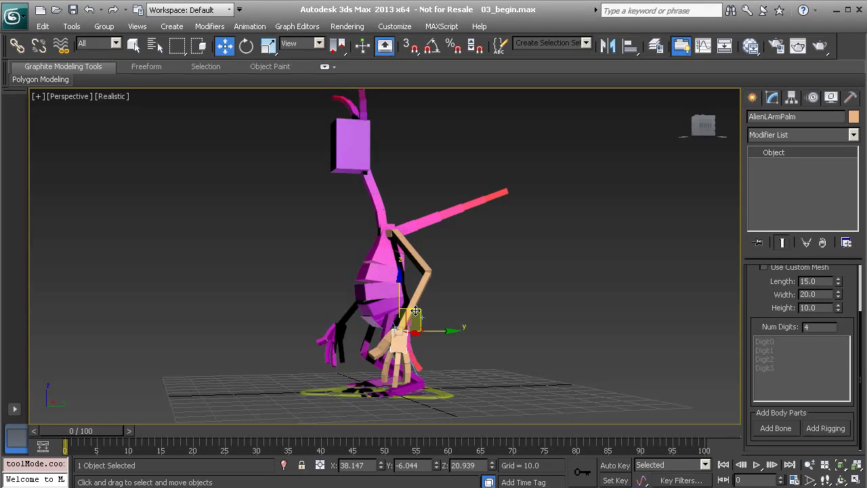
{"action": "left_click_drag", "start_coordinate": [406, 327], "coordinate": [373, 276]}
{"action": "key", "text": "ctrl+z"}
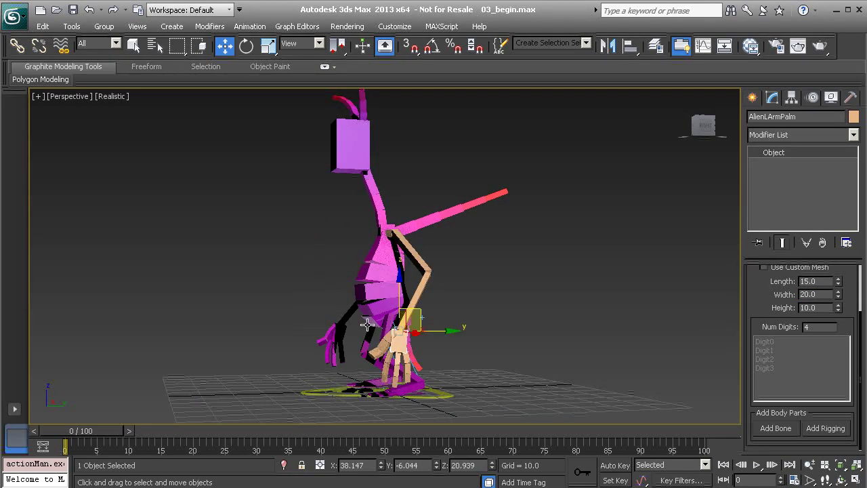
{"action": "left_click_drag", "start_coordinate": [420, 307], "coordinate": [386, 292]}
{"action": "key", "text": "ctrl+z"}
{"action": "middle_click_drag", "start_coordinate": [386, 293], "coordinate": [463, 300], "text": "alt"}
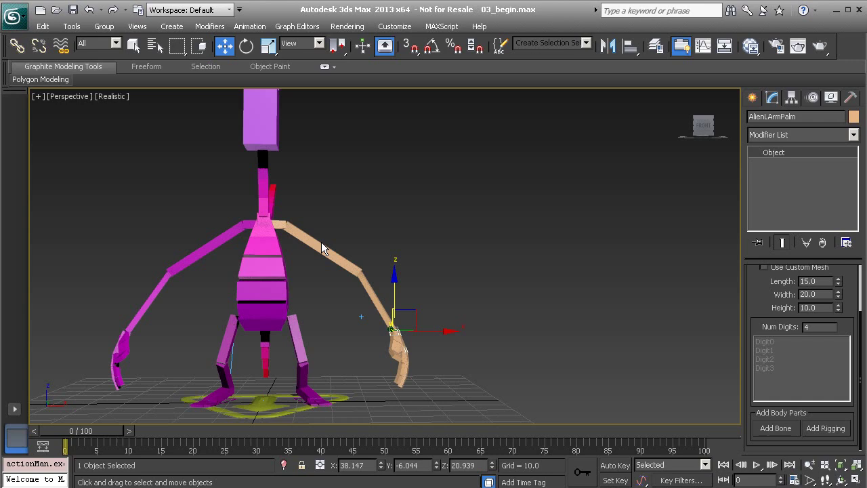
{"action": "left_click_drag", "start_coordinate": [413, 311], "coordinate": [368, 296]}
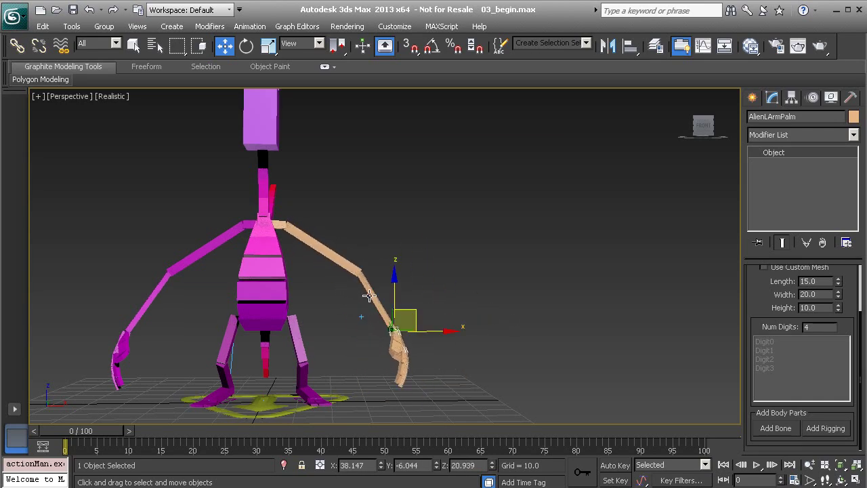
- Try moving the left forearm bone in the XZ plane and undo the move
{"action": "left_click", "coordinate": [368, 286]}
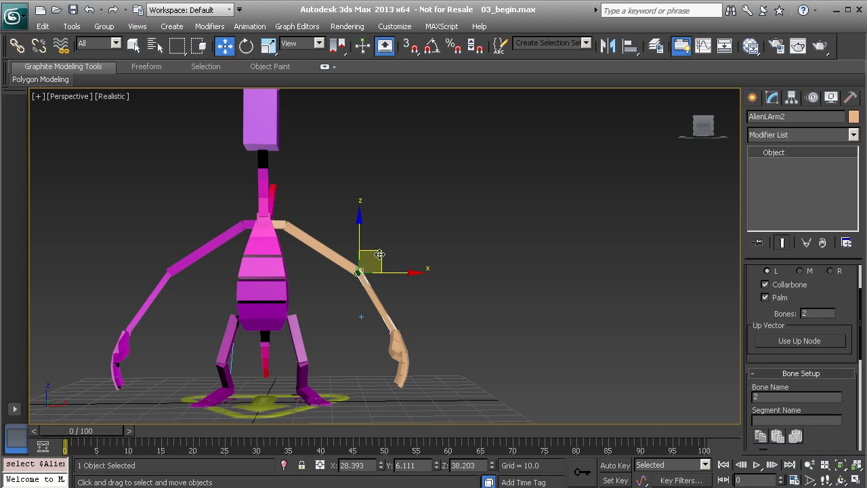
{"action": "left_click_drag", "start_coordinate": [379, 254], "coordinate": [352, 278]}
{"action": "key", "text": "ctrl+z"}
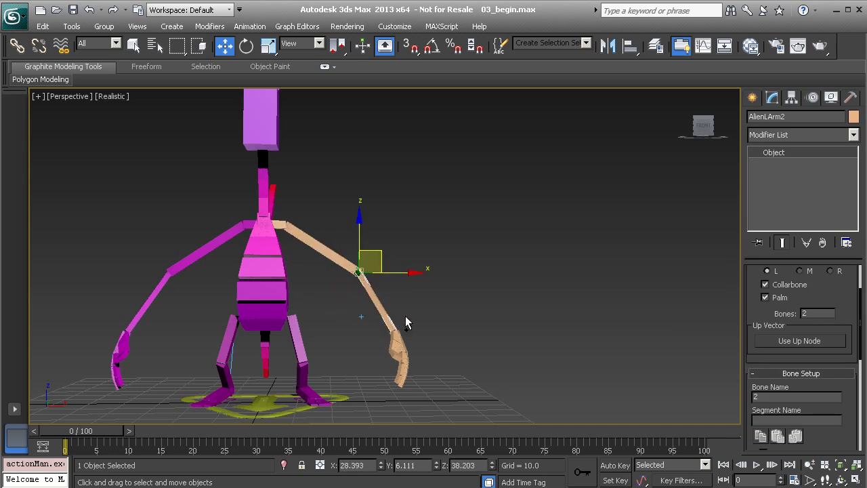
- Show the rig's Layer Manager, switch the rig to Animation mode and return it to Setup mode
{"action": "middle_click_drag", "start_coordinate": [377, 315], "coordinate": [422, 318]}
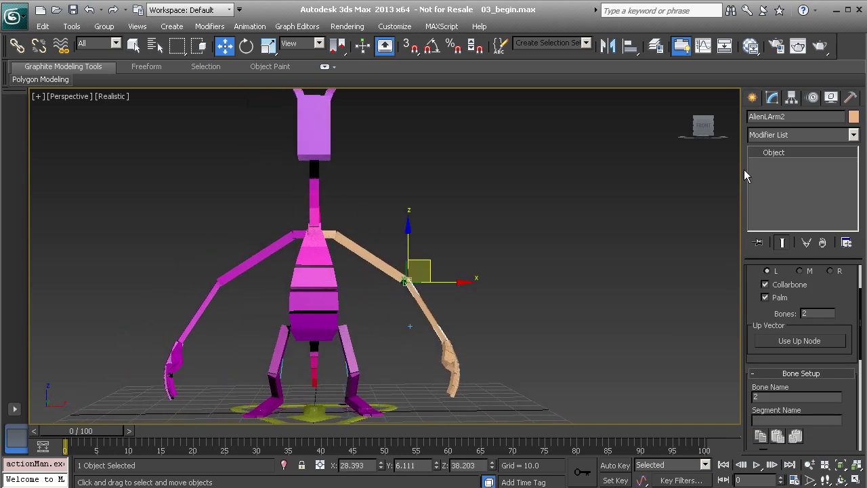
{"action": "left_click", "coordinate": [813, 98]}
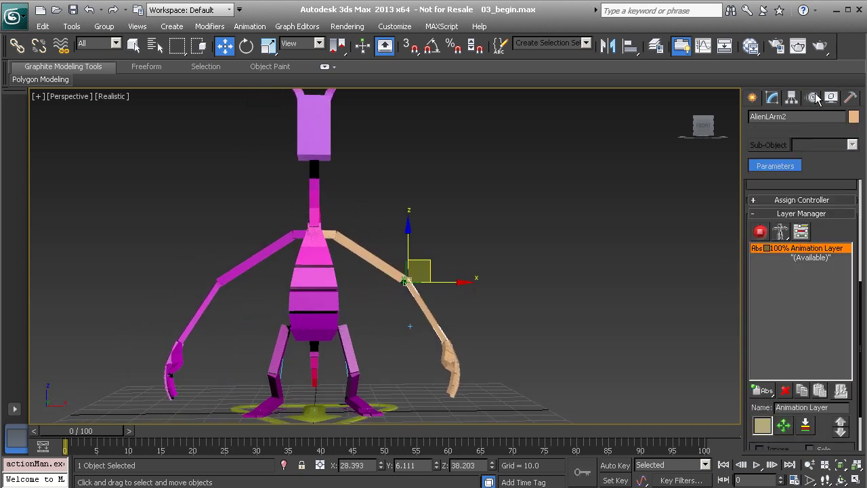
{"action": "left_click", "coordinate": [760, 233]}
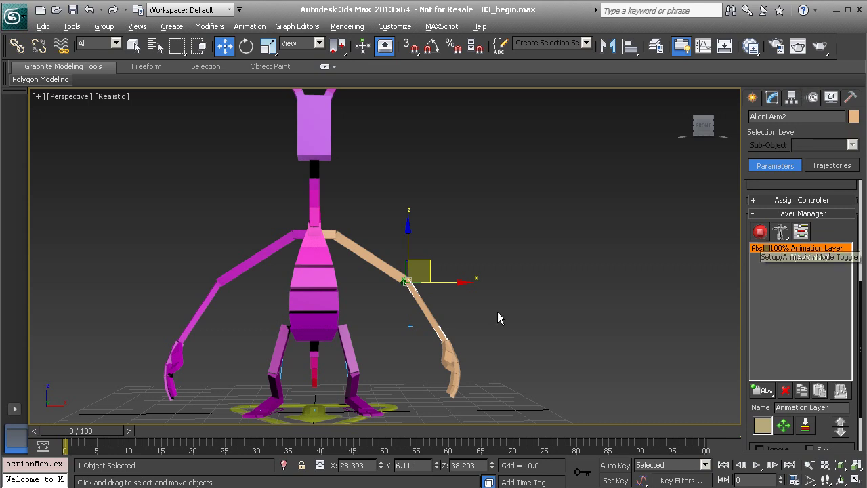
{"action": "left_click", "coordinate": [761, 232]}
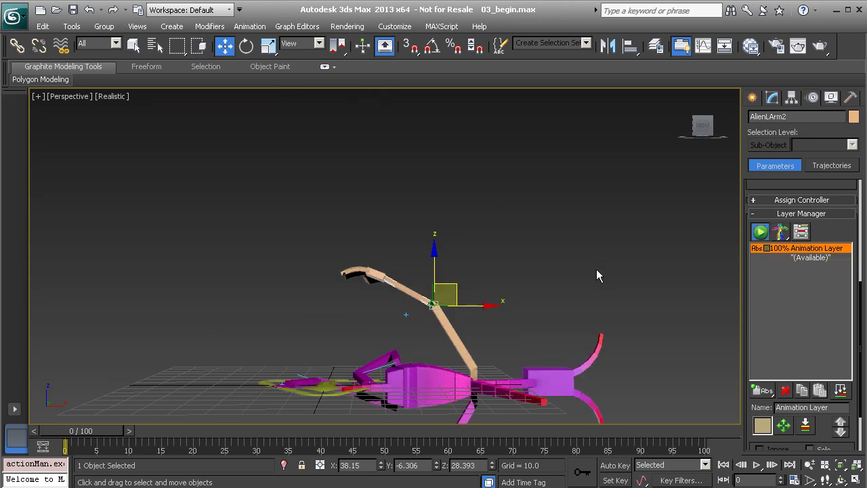
{"action": "left_click", "coordinate": [760, 233]}
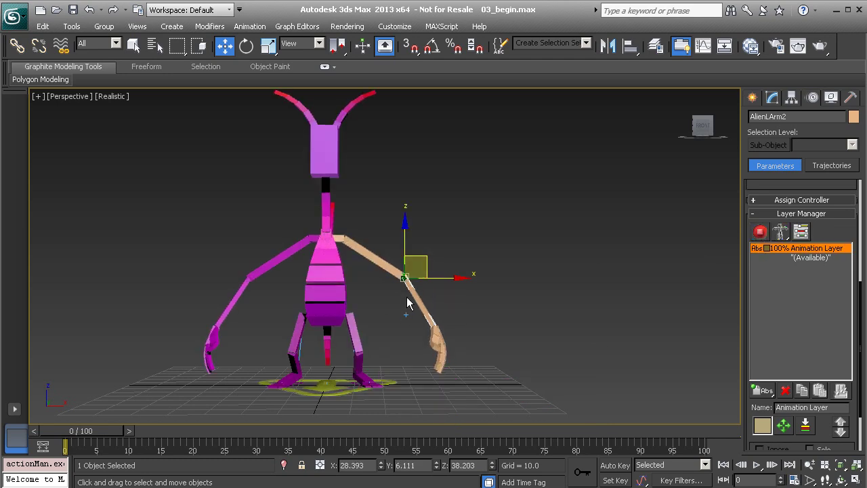
- Select the Alien rig's base triangle on the ground and show its CATRig Load Save parameters
{"action": "middle_click_drag", "start_coordinate": [396, 295], "coordinate": [426, 336]}
{"action": "scroll", "coordinate": [379, 230], "scroll_direction": "up", "scroll_amount": 2}
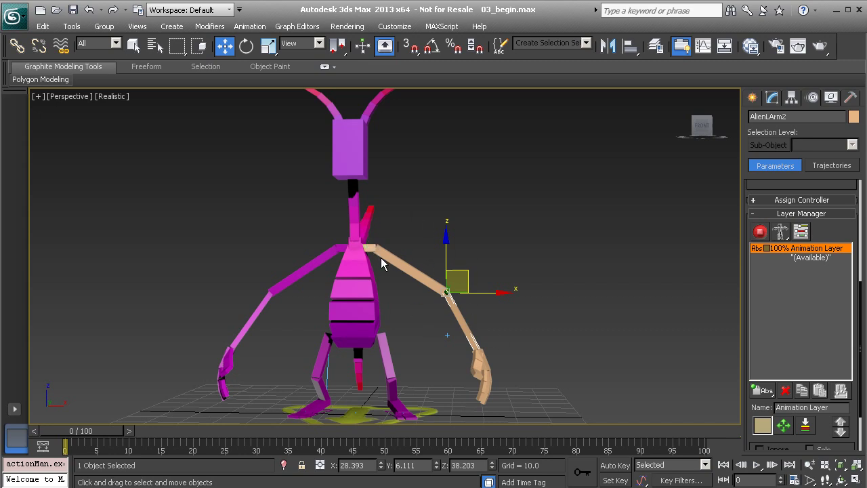
{"action": "middle_click_drag", "start_coordinate": [406, 258], "coordinate": [350, 264], "text": "alt"}
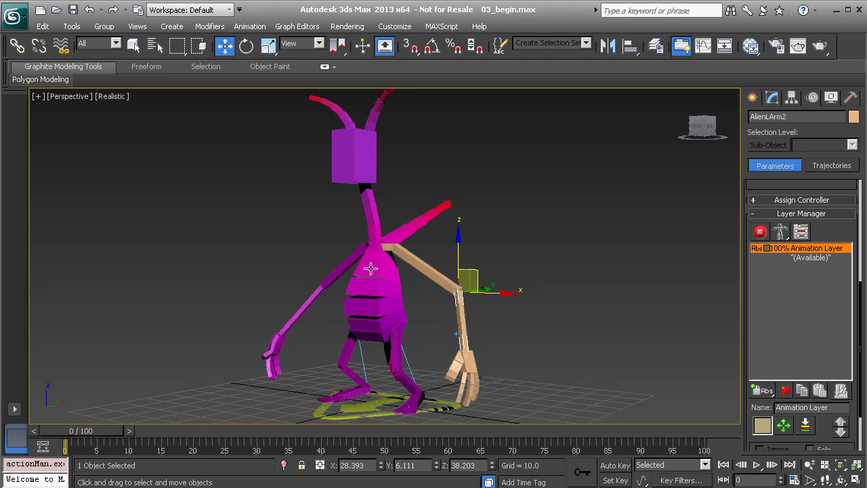
{"action": "middle_click_drag", "start_coordinate": [373, 273], "coordinate": [362, 257], "text": "alt"}
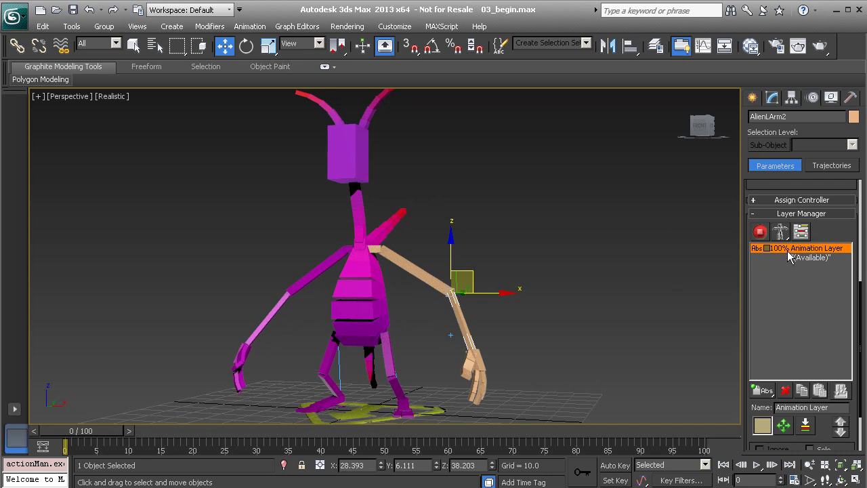
{"action": "middle_click_drag", "start_coordinate": [473, 328], "coordinate": [408, 401], "text": "alt"}
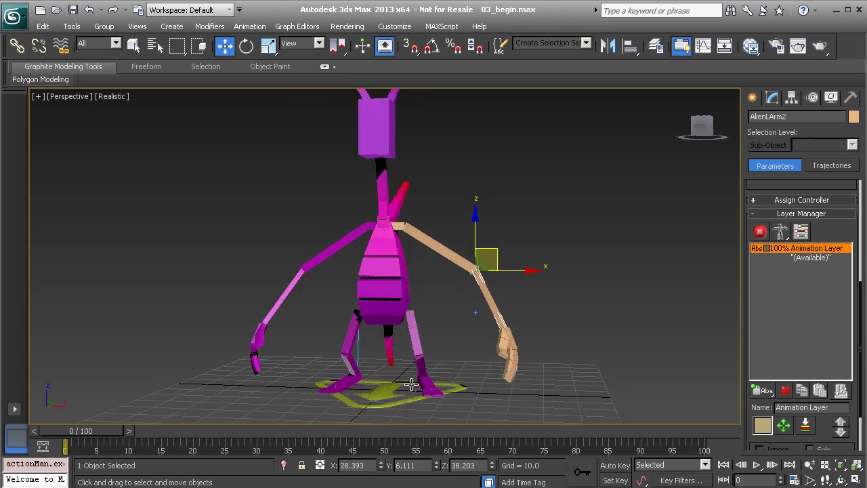
{"action": "left_click", "coordinate": [411, 384]}
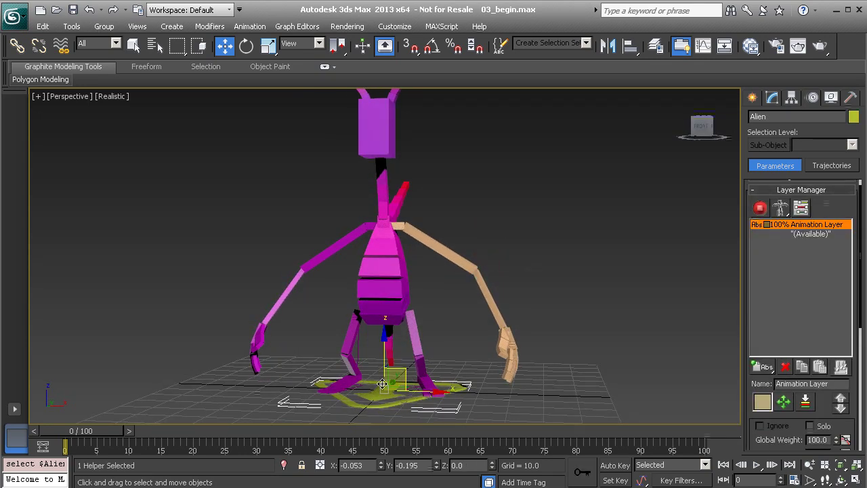
{"action": "middle_click_drag", "start_coordinate": [382, 355], "coordinate": [434, 334], "text": "alt"}
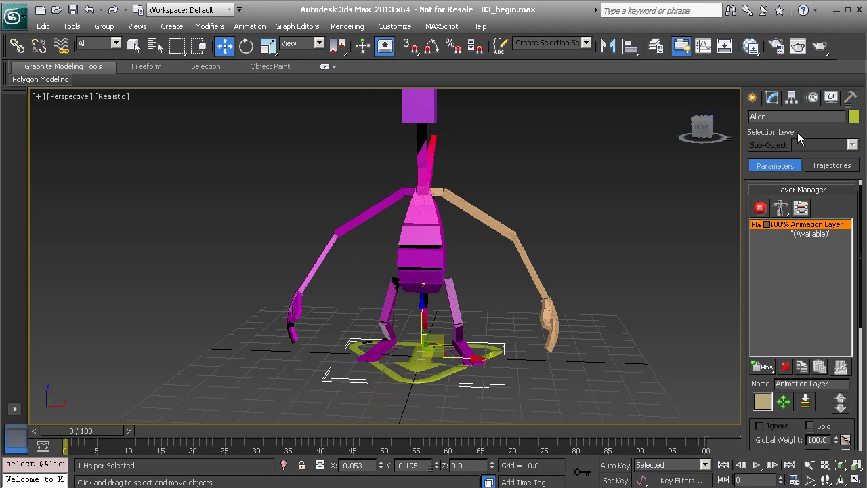
{"action": "left_click", "coordinate": [774, 99]}
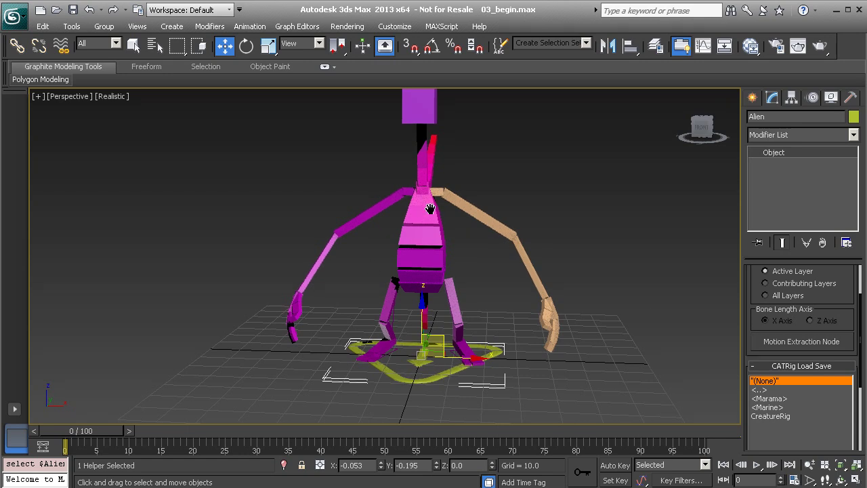
{"action": "middle_click_drag", "start_coordinate": [432, 207], "coordinate": [436, 227]}
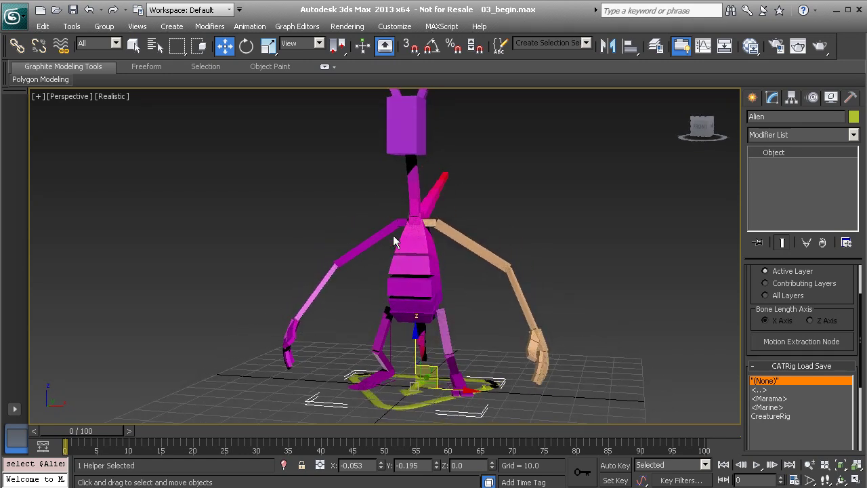
{"action": "middle_click_drag", "start_coordinate": [302, 263], "coordinate": [395, 266], "text": "alt"}
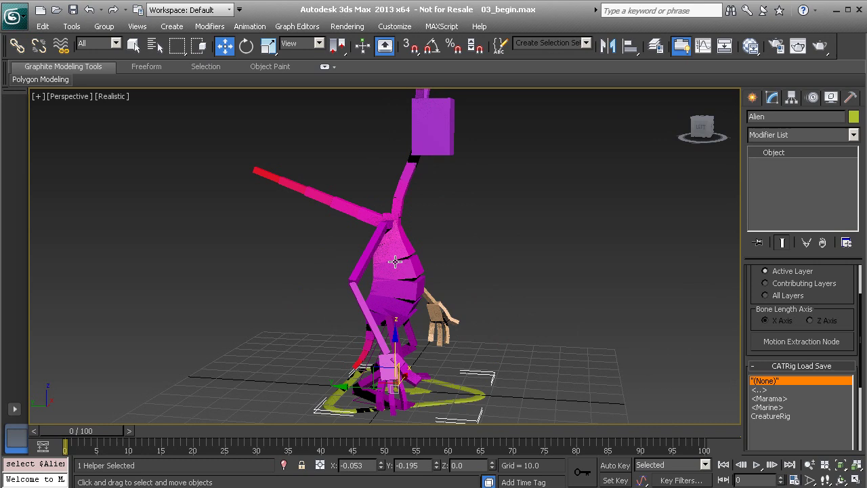
{"action": "middle_click_drag", "start_coordinate": [494, 266], "coordinate": [342, 264], "text": "alt"}
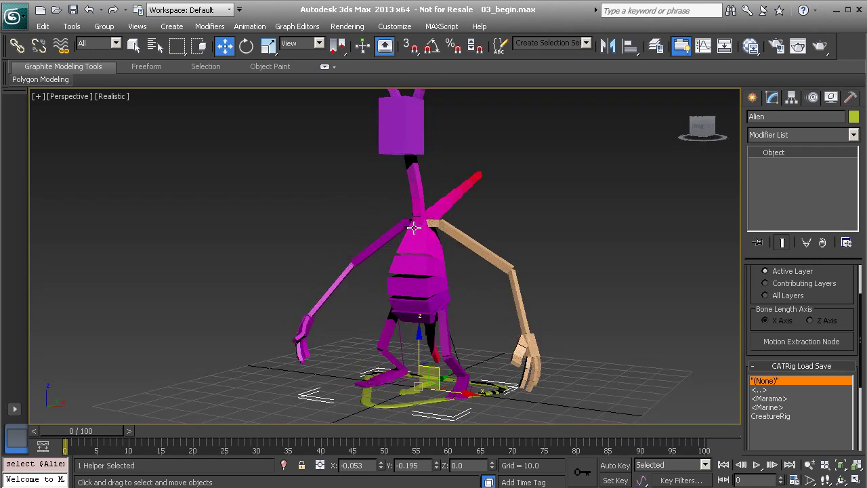
{"action": "middle_click_drag", "start_coordinate": [474, 276], "coordinate": [478, 296], "text": "alt"}
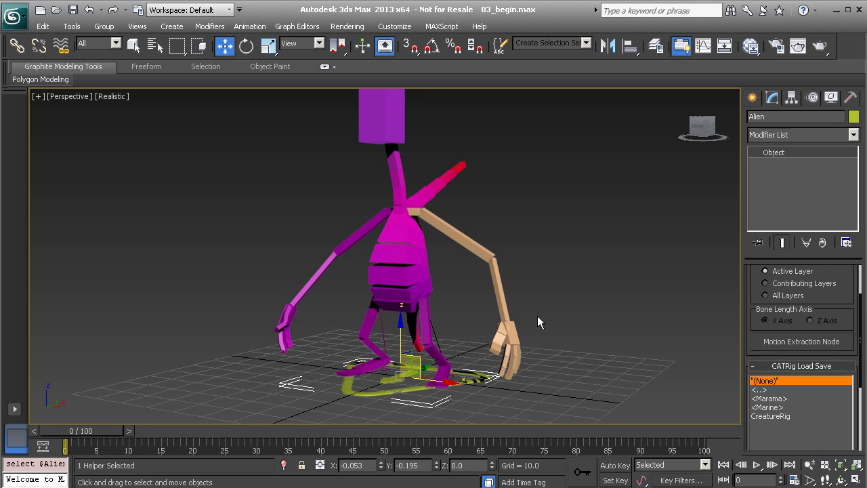
- Delete the Alien rig's existing Animation Layer and add a new absolute layer in its place
{"action": "middle_click_drag", "start_coordinate": [537, 323], "coordinate": [504, 323], "text": "alt"}
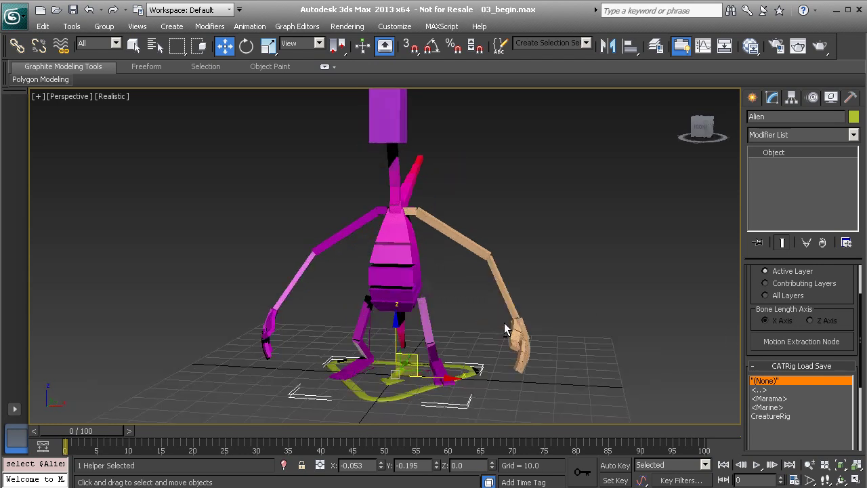
{"action": "left_click", "coordinate": [814, 98]}
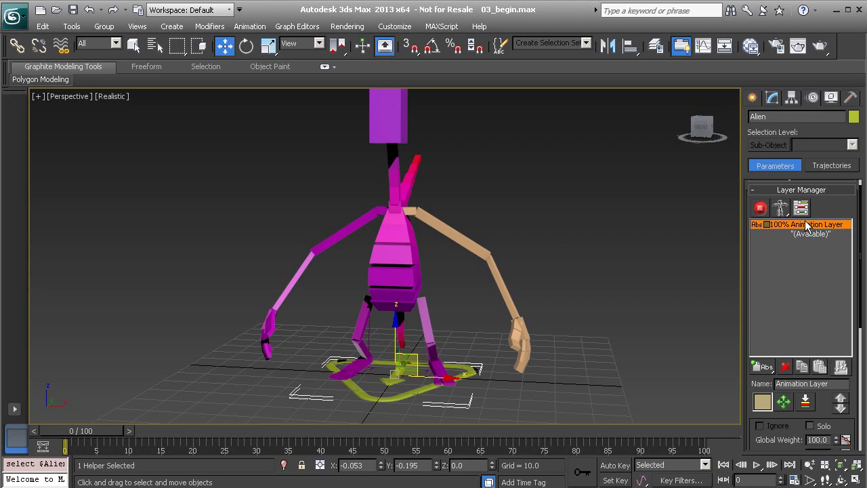
{"action": "left_click", "coordinate": [786, 366]}
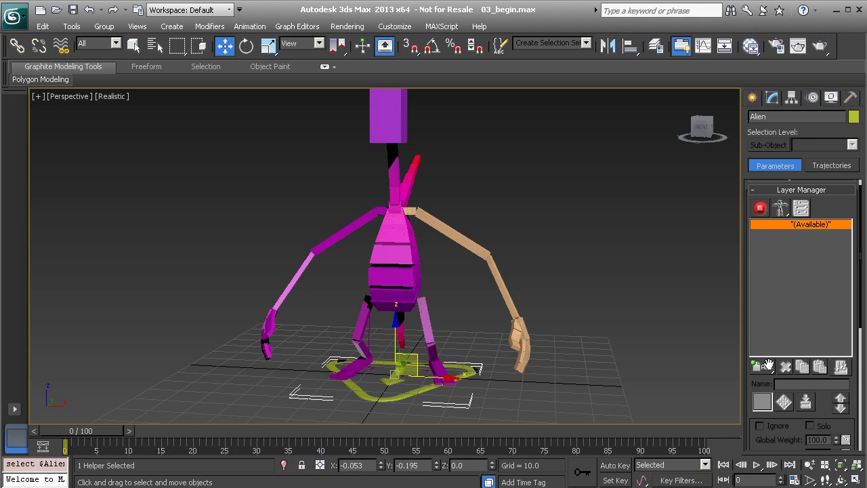
{"action": "mouse_move", "coordinate": [764, 367]}
{"action": "left_mouse_down"}
{"action": "mouse_move", "coordinate": [756, 384]}
{"action": "mouse_move", "coordinate": [763, 383]}
{"action": "left_mouse_up"}
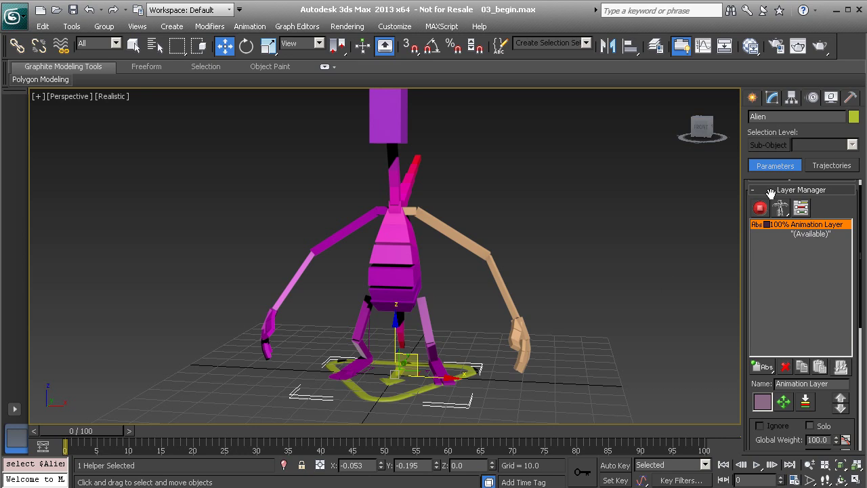
- Switch the rig from Setup to Animation mode and set the current time to frame 3
{"action": "left_click", "coordinate": [764, 210]}
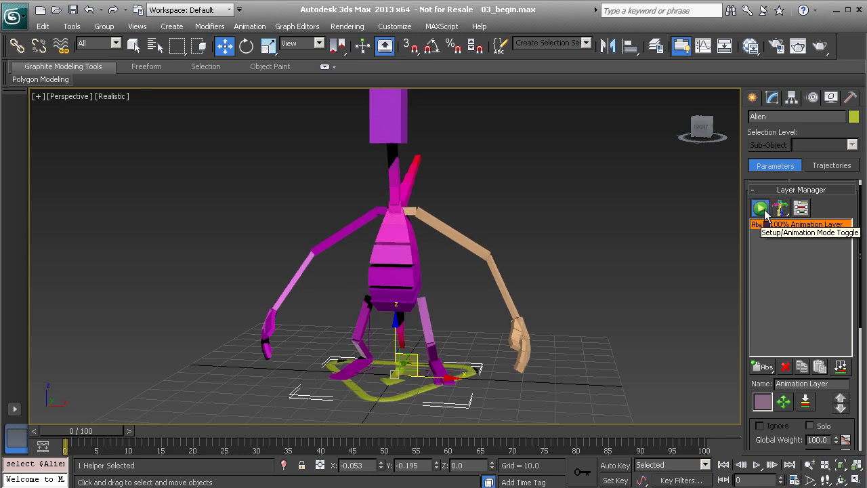
{"action": "left_click_drag", "start_coordinate": [126, 433], "coordinate": [132, 451]}
{"action": "key", "text": "w"}
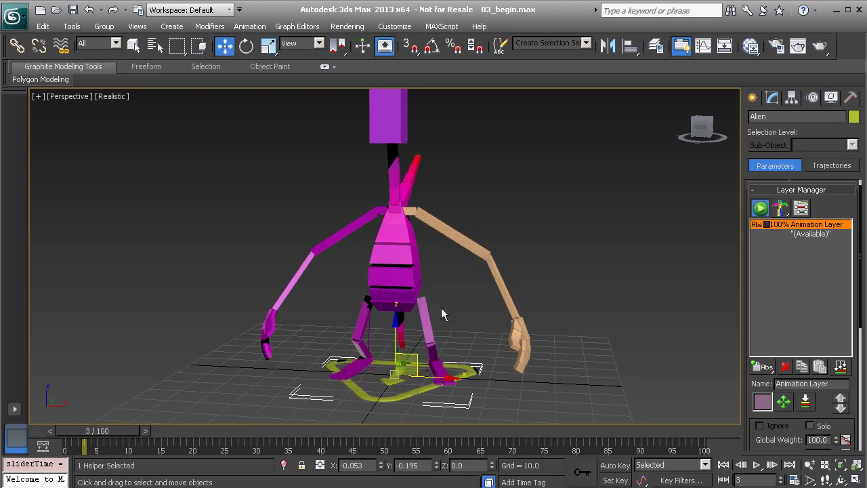
{"action": "middle_click_drag", "start_coordinate": [557, 312], "coordinate": [484, 319], "text": "alt"}
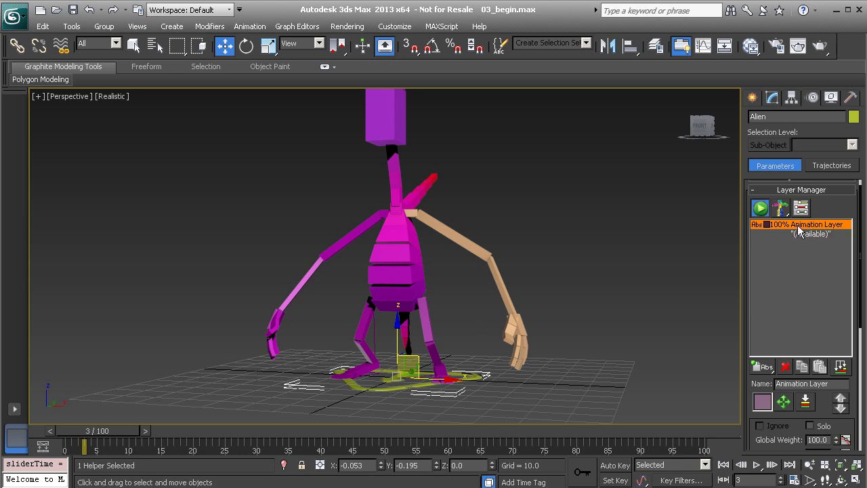
- Pose the left arm by moving its palm bone in side and front views to about X 27, Y -12.5, Z 37
{"action": "middle_click_drag", "start_coordinate": [532, 332], "coordinate": [515, 332], "text": "alt"}
{"action": "left_click", "coordinate": [509, 346]}
{"action": "left_click_drag", "start_coordinate": [526, 316], "coordinate": [478, 240]}
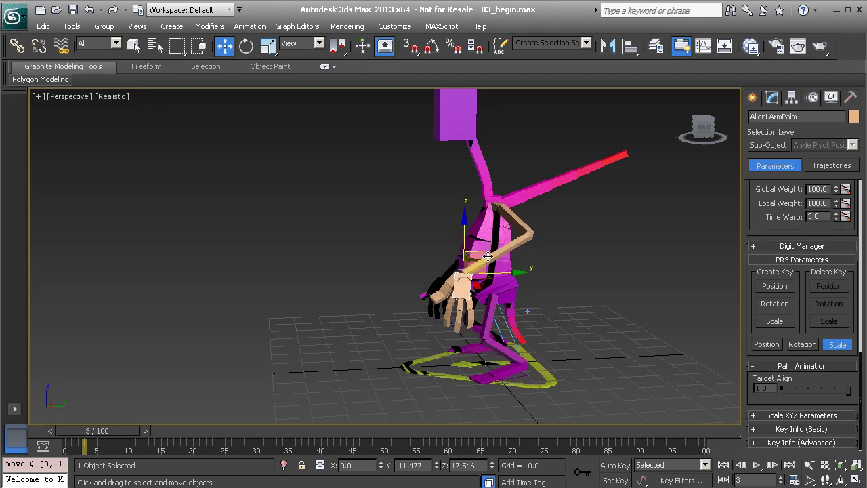
{"action": "left_click_drag", "start_coordinate": [487, 256], "coordinate": [469, 247]}
{"action": "middle_click_drag", "start_coordinate": [366, 261], "coordinate": [505, 269], "text": "alt"}
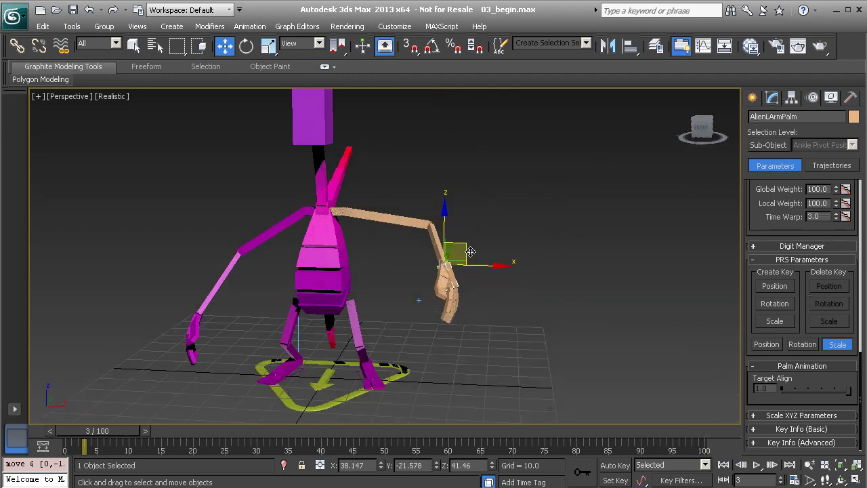
{"action": "left_click_drag", "start_coordinate": [470, 251], "coordinate": [432, 252]}
{"action": "mouse_move", "coordinate": [433, 252]}
{"action": "middle_mouse_down", "text": "alt"}
{"action": "mouse_move", "coordinate": [384, 281]}
{"action": "mouse_move", "coordinate": [427, 268]}
{"action": "mouse_move", "coordinate": [436, 251]}
{"action": "middle_mouse_up", "text": "alt"}
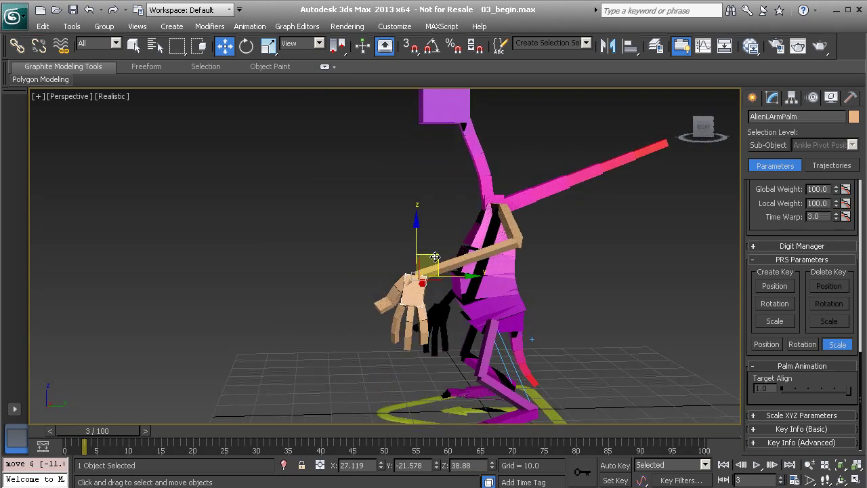
{"action": "left_click_drag", "start_coordinate": [436, 254], "coordinate": [523, 246]}
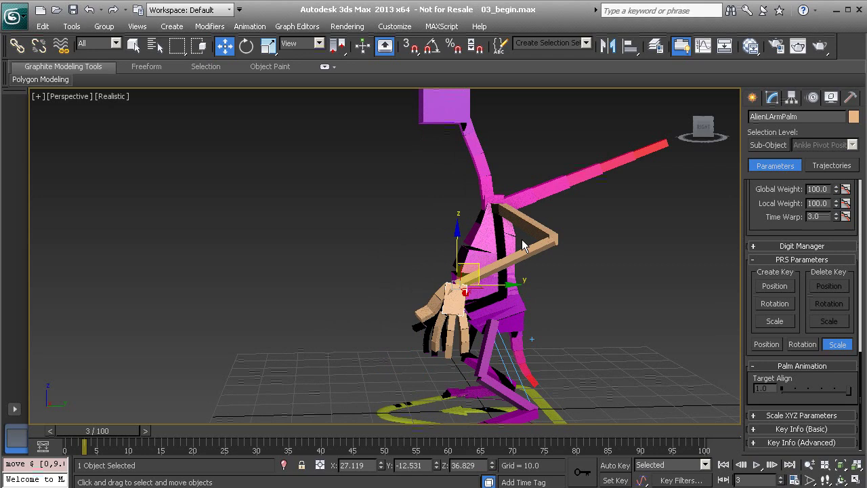
- Rotate the left upper arm bone freely around its local axes, lowering the elbow and swinging the hand toward the body
{"action": "left_click", "coordinate": [533, 229]}
{"action": "middle_click_drag", "start_coordinate": [408, 235], "coordinate": [472, 216], "text": "alt"}
{"action": "key", "text": "e"}
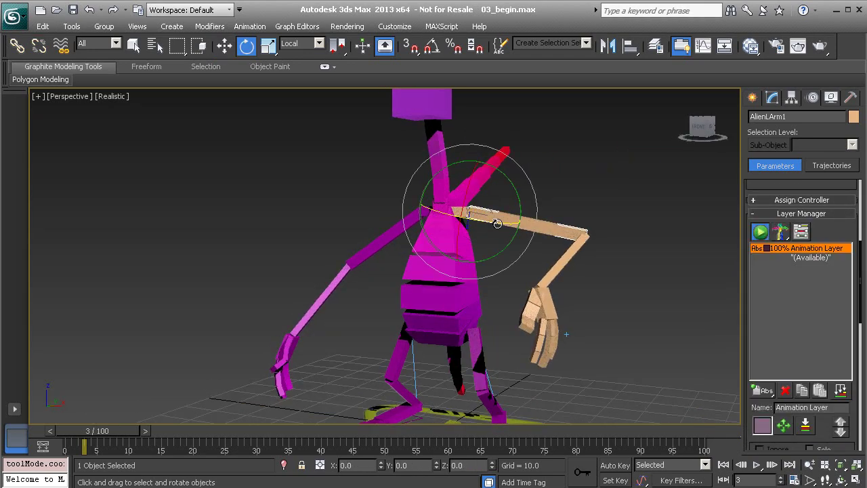
{"action": "left_click_drag", "start_coordinate": [497, 224], "coordinate": [500, 205]}
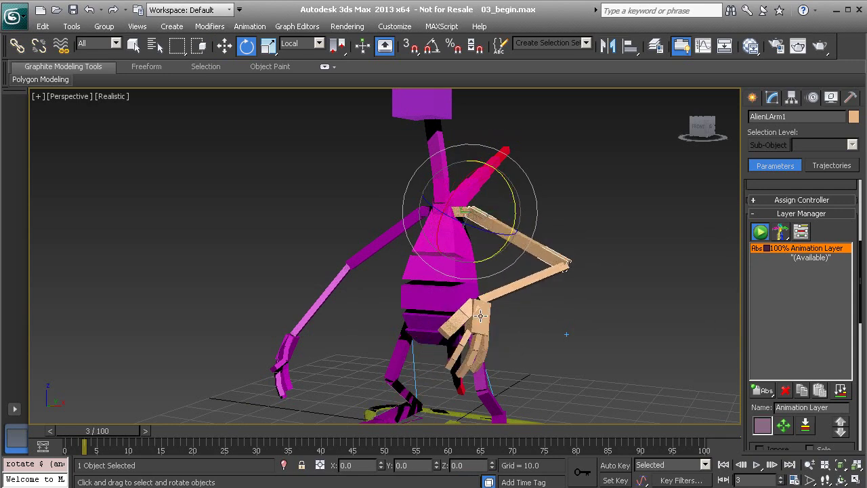
- Move the left palm bone in side and front views to about X 24, Y -23, Z 36
{"action": "left_click", "coordinate": [480, 316]}
{"action": "middle_click_drag", "start_coordinate": [522, 323], "coordinate": [459, 294], "text": "alt"}
{"action": "key", "text": "w"}
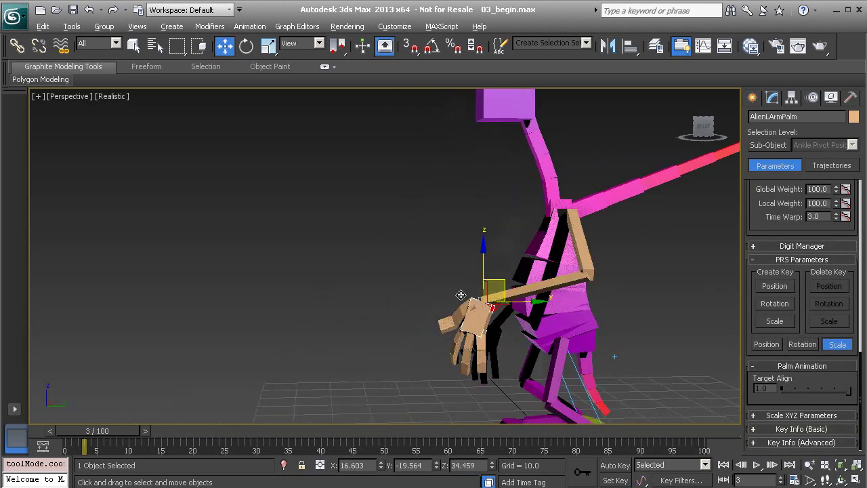
{"action": "left_click_drag", "start_coordinate": [503, 287], "coordinate": [484, 272]}
{"action": "middle_click_drag", "start_coordinate": [407, 272], "coordinate": [482, 274], "text": "alt"}
{"action": "left_click_drag", "start_coordinate": [482, 273], "coordinate": [520, 275]}
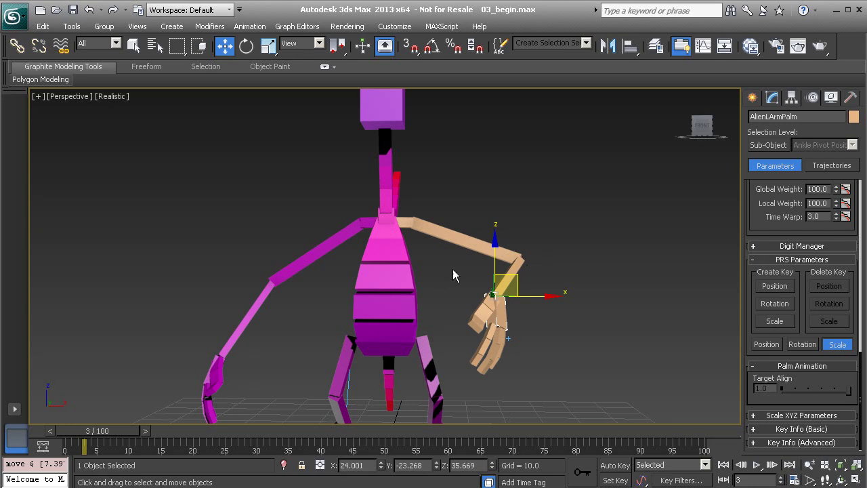
- Create an IK target for the left arm from the palm bone's Limb Animation settings
{"action": "mouse_move", "coordinate": [517, 309]}
{"action": "middle_mouse_down", "text": "alt"}
{"action": "mouse_move", "coordinate": [499, 317]}
{"action": "mouse_move", "coordinate": [465, 310]}
{"action": "mouse_move", "coordinate": [504, 305]}
{"action": "middle_mouse_up", "text": "alt"}
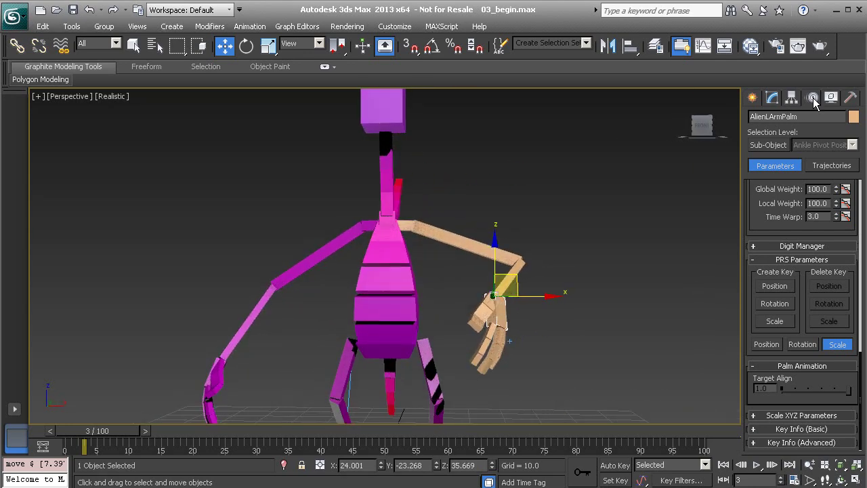
{"action": "scroll", "coordinate": [749, 217], "scroll_direction": "down", "scroll_amount": 5}
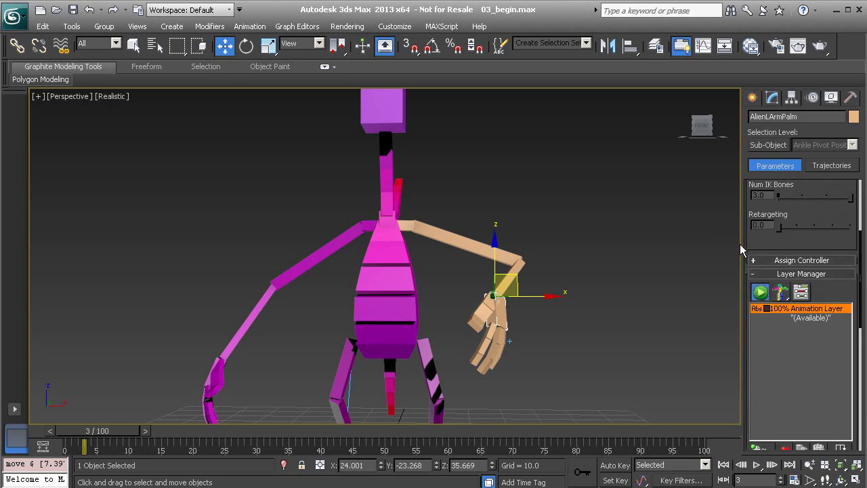
{"action": "left_click_drag", "start_coordinate": [747, 233], "coordinate": [757, 375]}
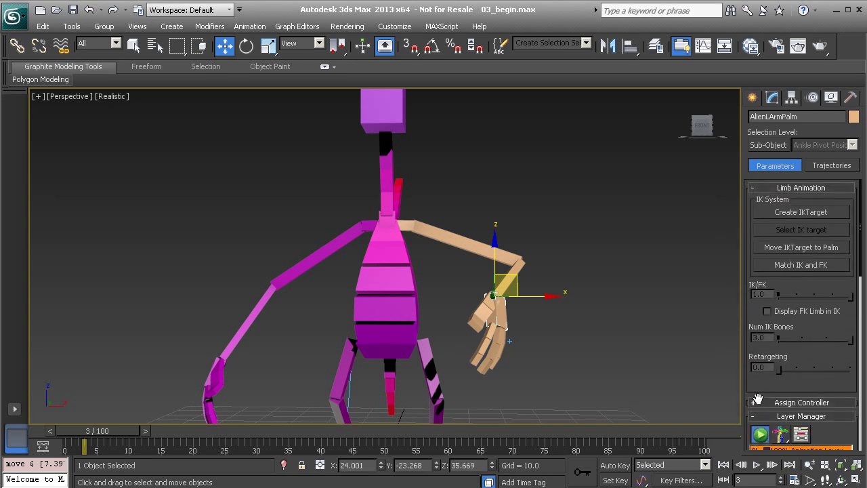
{"action": "left_click", "coordinate": [797, 211]}
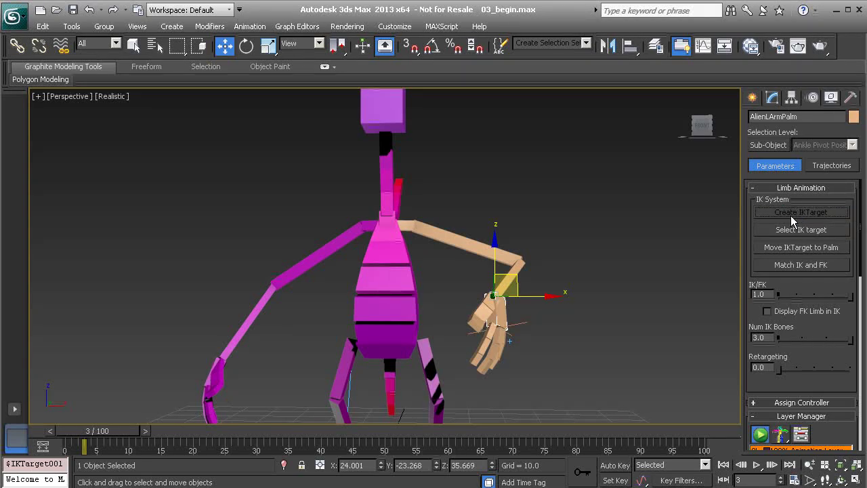
- Move the left arm's IK target across the body to about X -27, Z 53 beside the opposite shoulder
{"action": "left_click", "coordinate": [520, 325]}
{"action": "middle_click_drag", "start_coordinate": [431, 365], "coordinate": [433, 288], "text": "alt"}
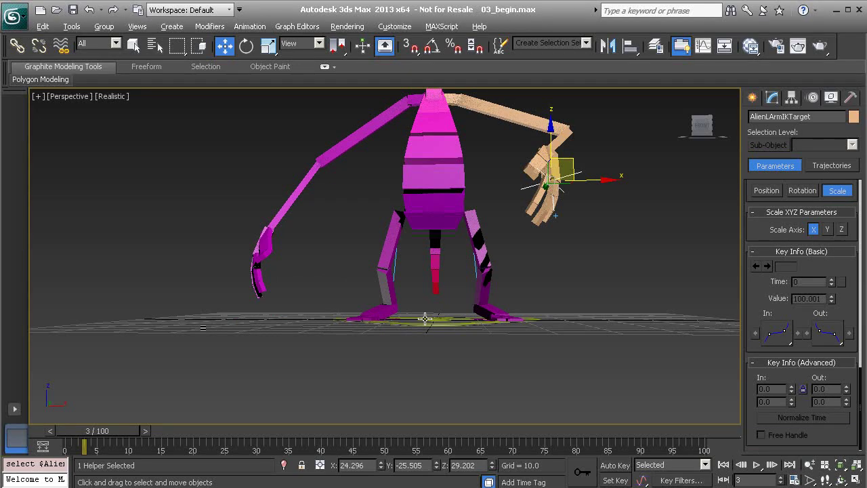
{"action": "middle_click_drag", "start_coordinate": [426, 319], "coordinate": [451, 327], "text": "alt"}
{"action": "middle_click_drag", "start_coordinate": [447, 259], "coordinate": [447, 338]}
{"action": "middle_click_drag", "start_coordinate": [480, 309], "coordinate": [489, 269], "text": "alt"}
{"action": "left_click_drag", "start_coordinate": [579, 266], "coordinate": [324, 147]}
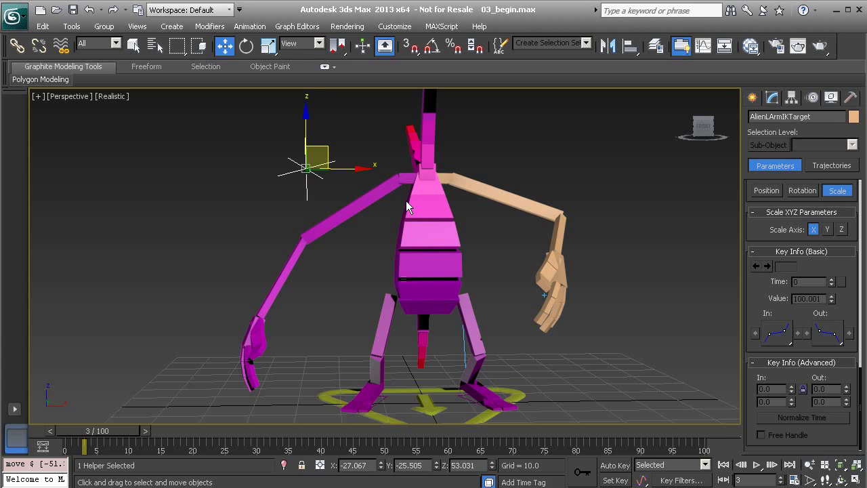
- Select the left palm bone and bring its IK target back to the palm
{"action": "left_click", "coordinate": [560, 274]}
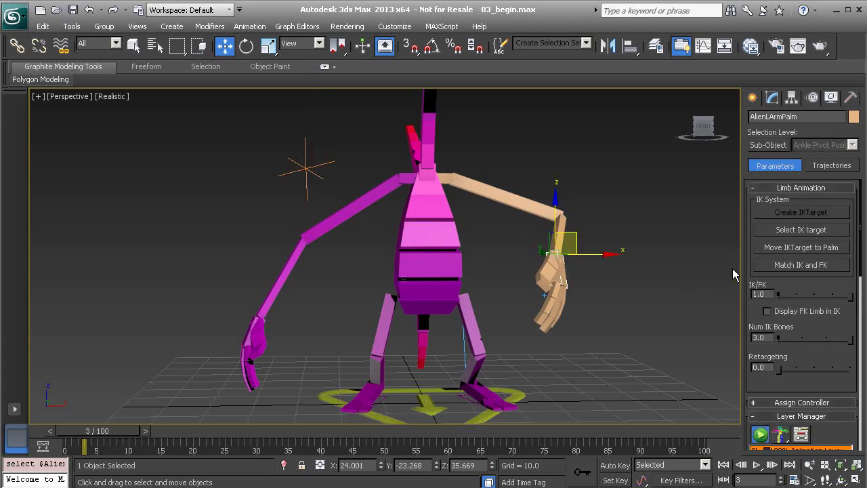
{"action": "left_click", "coordinate": [804, 251]}
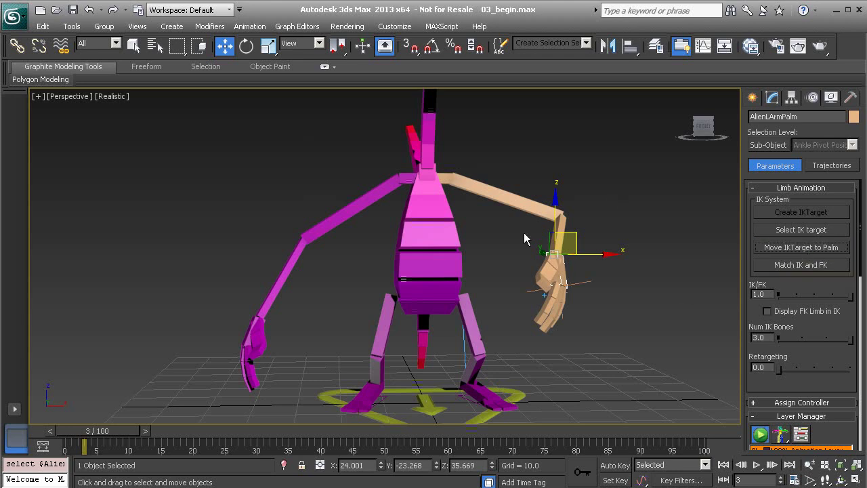
- Try moving the left arm's IK target toward the body in the XZ plane and undo the move
{"action": "left_click", "coordinate": [583, 280]}
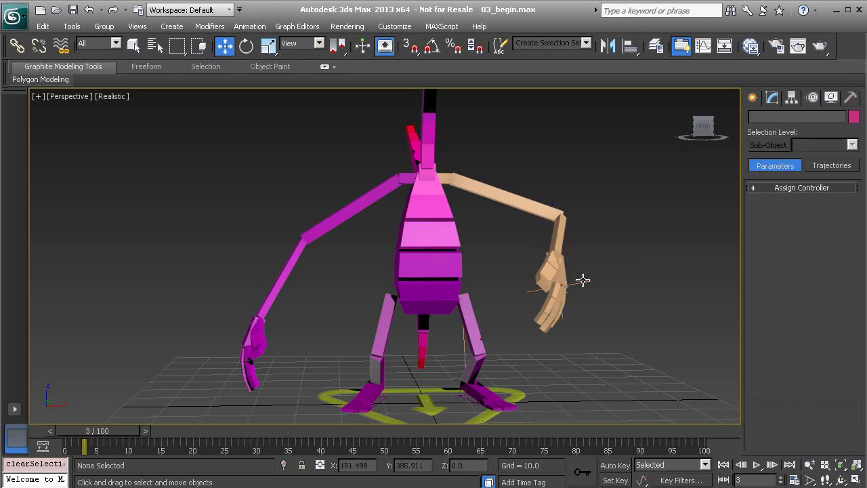
{"action": "left_click_drag", "start_coordinate": [580, 269], "coordinate": [534, 270]}
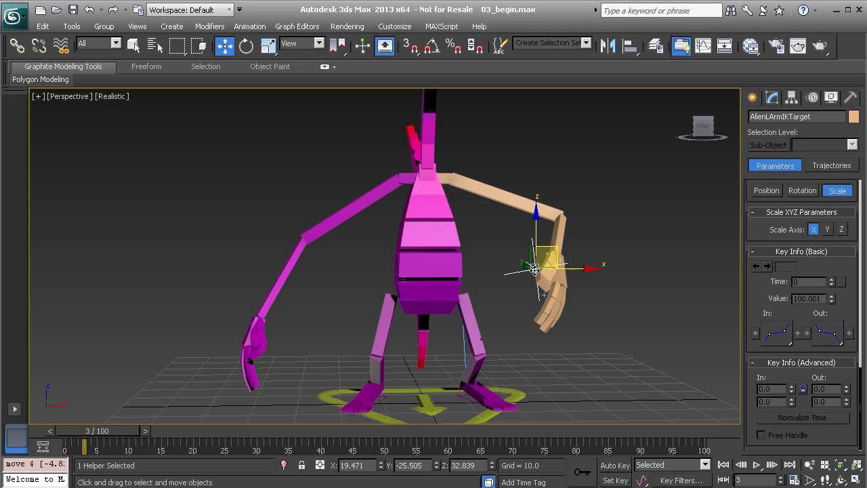
{"action": "key", "text": "ctrl+z"}
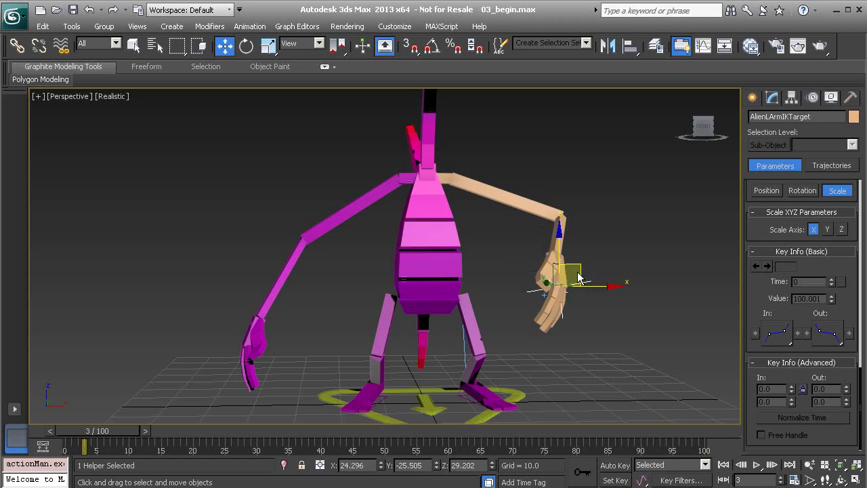
- Set the left arm's IK/FK value to 0.0 in the palm bone's Limb Animation settings
{"action": "middle_click_drag", "start_coordinate": [613, 306], "coordinate": [570, 328], "text": "alt"}
{"action": "scroll", "coordinate": [608, 278], "scroll_direction": "up", "scroll_amount": 2}
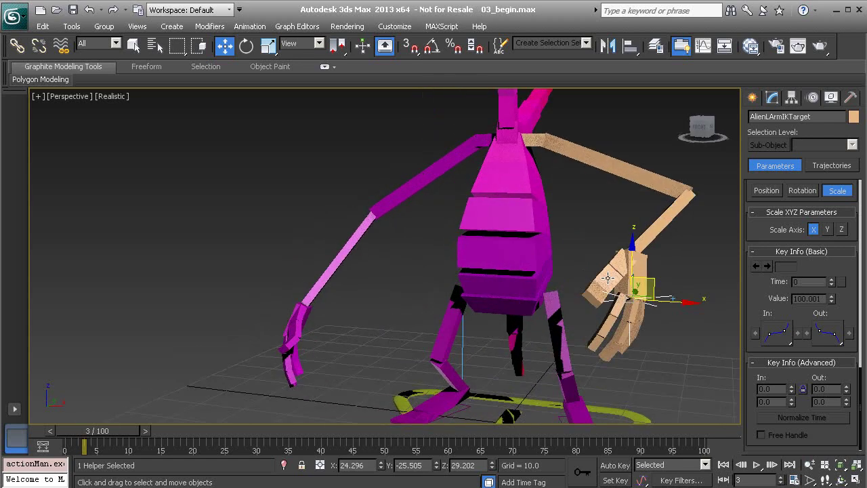
{"action": "left_click", "coordinate": [646, 264]}
{"action": "middle_click_drag", "start_coordinate": [646, 264], "coordinate": [590, 271], "text": "alt"}
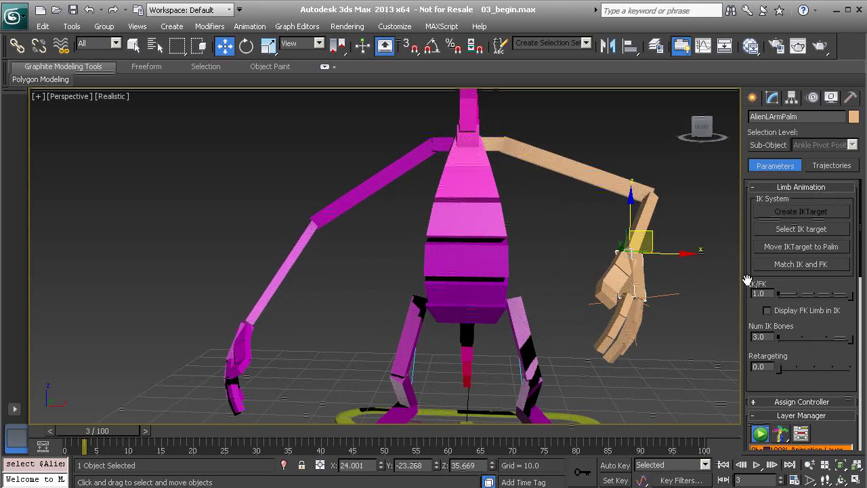
{"action": "left_click_drag", "start_coordinate": [745, 282], "coordinate": [746, 257]}
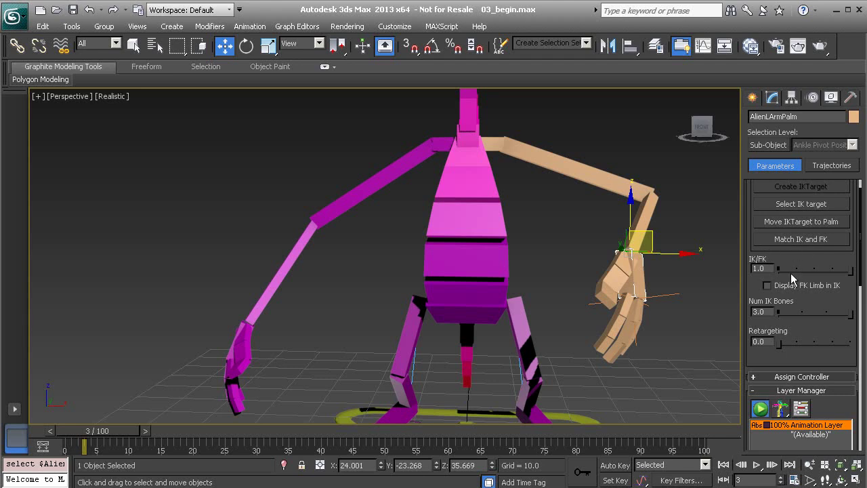
{"action": "left_click_drag", "start_coordinate": [847, 269], "coordinate": [790, 271]}
- Move the left arm's IK target downward and rotate it freely to reorient the hand
{"action": "left_click", "coordinate": [667, 294]}
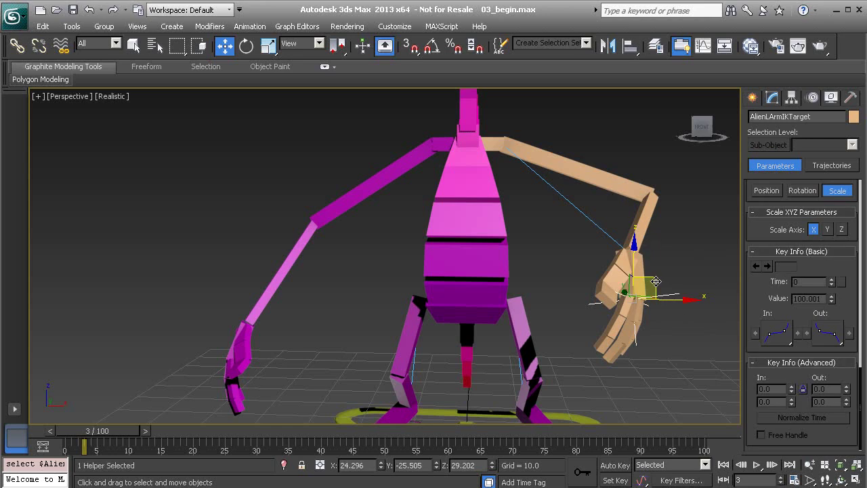
{"action": "left_click_drag", "start_coordinate": [655, 280], "coordinate": [658, 299]}
{"action": "middle_click_drag", "start_coordinate": [666, 287], "coordinate": [613, 299]}
{"action": "key", "text": "e"}
{"action": "mouse_move", "coordinate": [611, 347]}
{"action": "left_mouse_down"}
{"action": "mouse_move", "coordinate": [614, 365]}
{"action": "mouse_move", "coordinate": [603, 369]}
{"action": "mouse_move", "coordinate": [622, 310]}
{"action": "mouse_move", "coordinate": [613, 313]}
{"action": "mouse_move", "coordinate": [634, 332]}
{"action": "mouse_move", "coordinate": [616, 358]}
{"action": "left_mouse_up"}
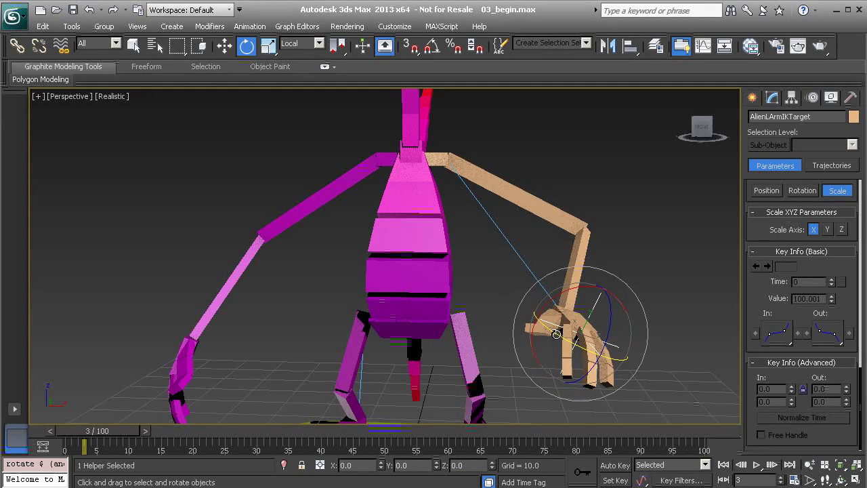
{"action": "left_click_drag", "start_coordinate": [592, 327], "coordinate": [613, 298]}
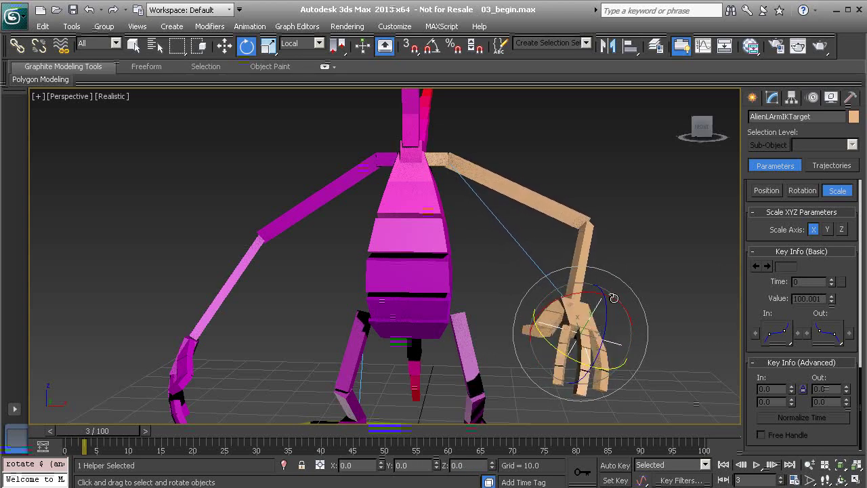
- Select the left palm bone and reorder its rollouts so Palm Animation sits above Digit Manager
{"action": "left_click", "coordinate": [646, 254]}
{"action": "left_click", "coordinate": [579, 306]}
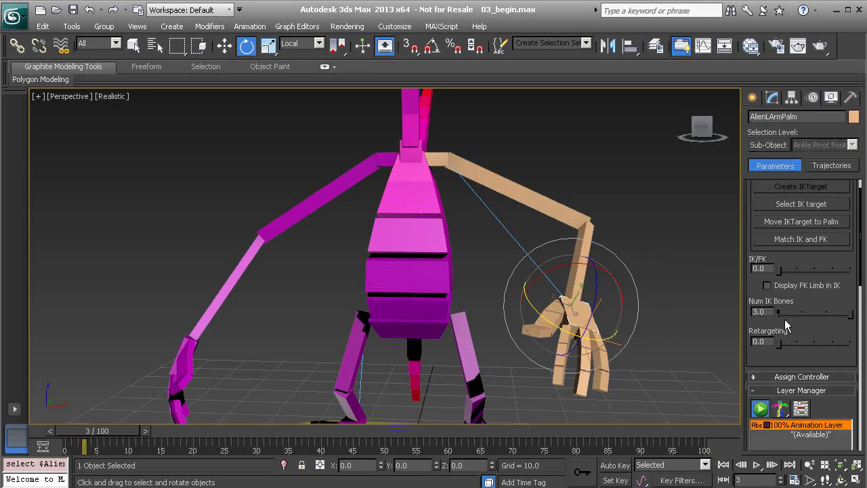
{"action": "scroll", "coordinate": [746, 354], "scroll_direction": "down", "scroll_amount": 5}
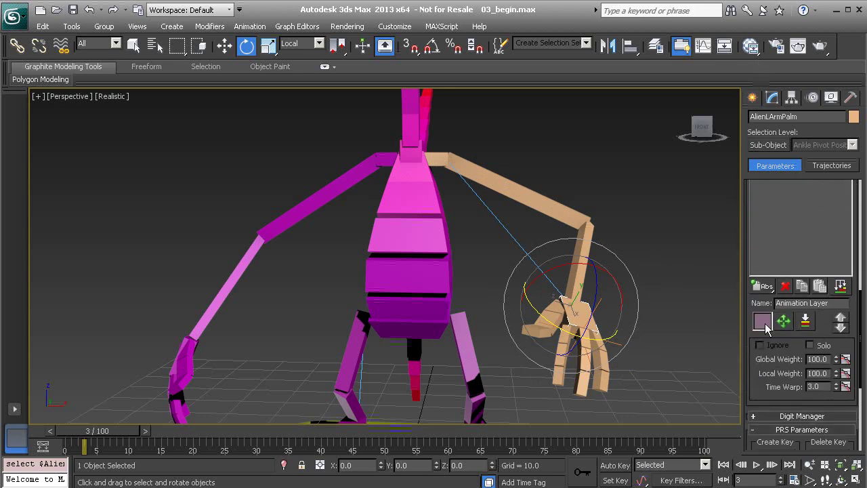
{"action": "left_click_drag", "start_coordinate": [747, 361], "coordinate": [749, 172]}
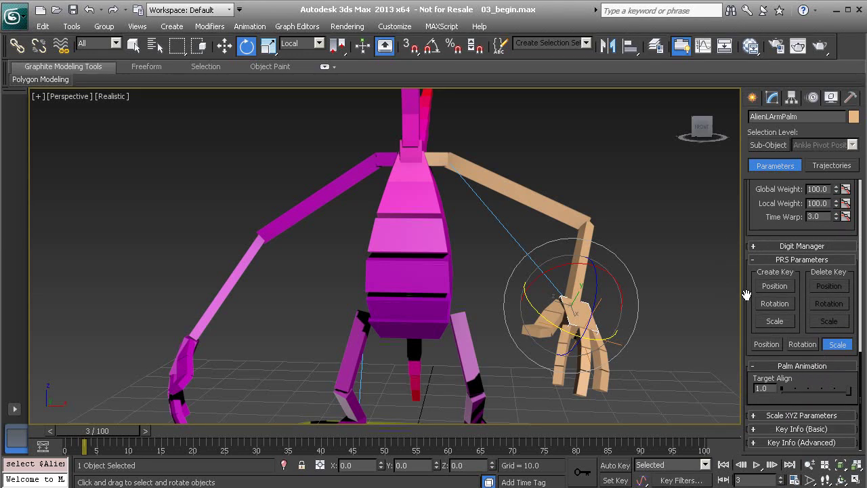
{"action": "left_click_drag", "start_coordinate": [747, 294], "coordinate": [754, 259]}
{"action": "left_click_drag", "start_coordinate": [804, 364], "coordinate": [804, 241]}
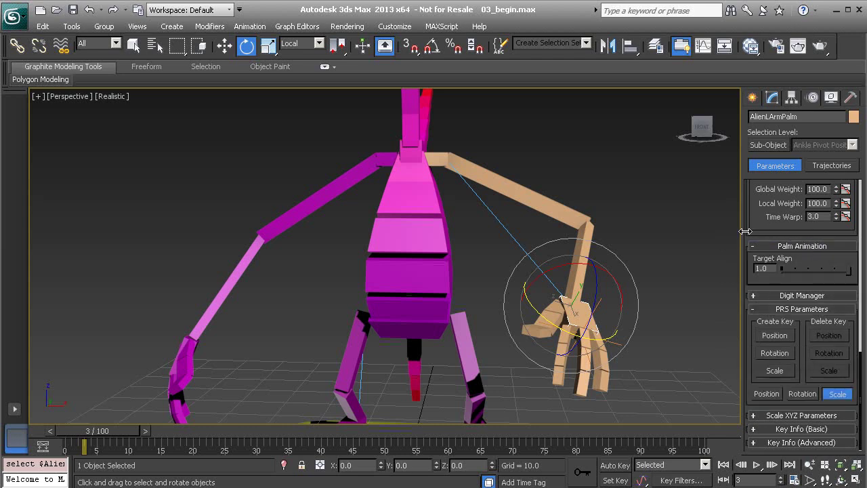
- Widen the command panel to two columns, place Palm Animation directly below Limb Animation, and restore the single-column width
{"action": "left_click_drag", "start_coordinate": [733, 232], "coordinate": [677, 234]}
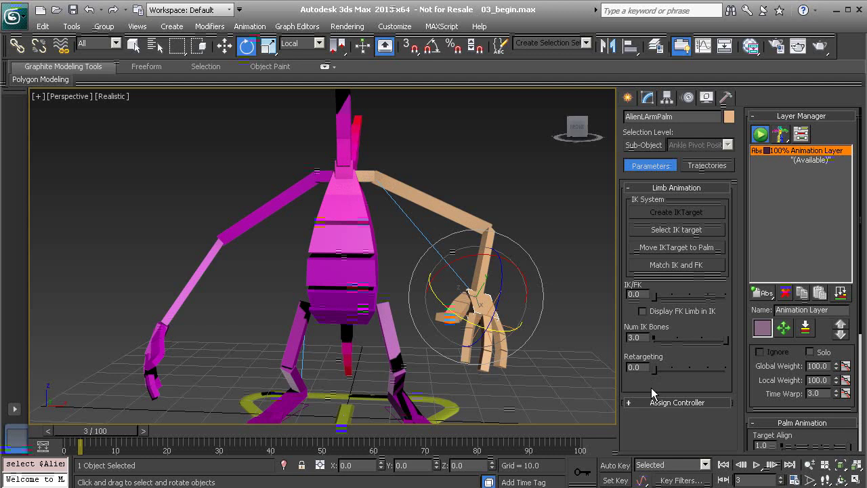
{"action": "left_click_drag", "start_coordinate": [811, 421], "coordinate": [670, 407]}
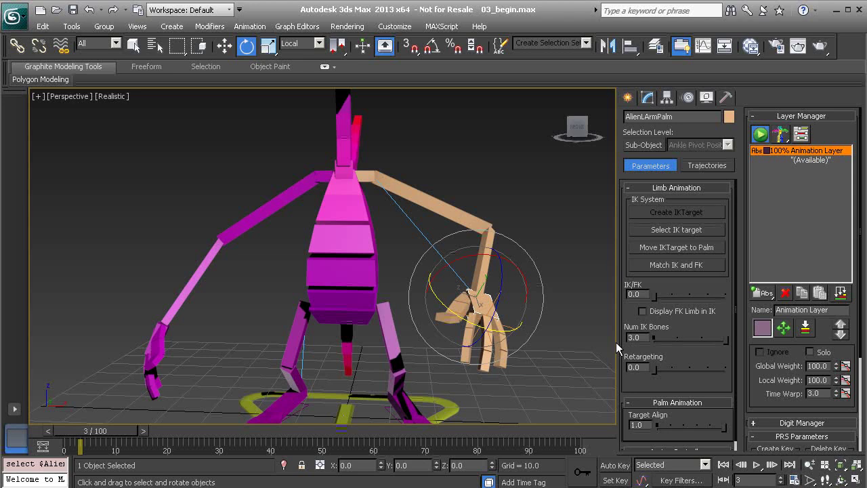
{"action": "left_click_drag", "start_coordinate": [680, 346], "coordinate": [742, 351]}
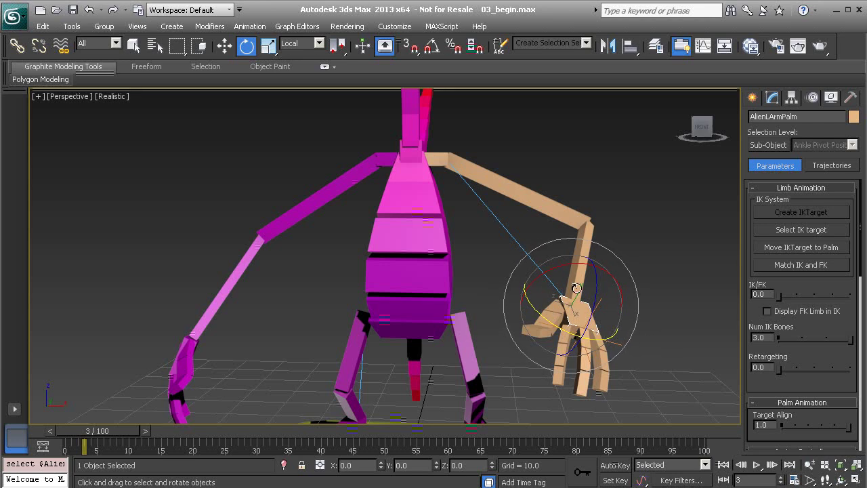
- Set the left palm's Target Align to 0.0 and try rotating the arm's IK target
{"action": "left_click", "coordinate": [846, 434]}
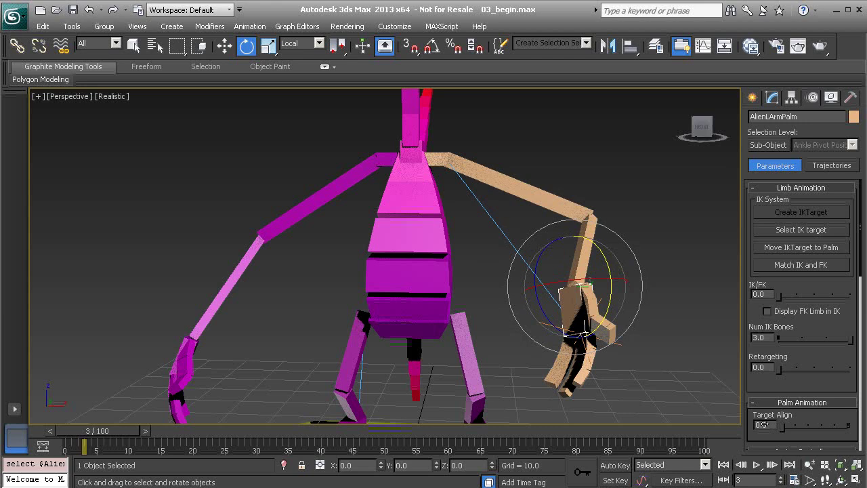
{"action": "left_click", "coordinate": [618, 342]}
{"action": "mouse_move", "coordinate": [578, 312]}
{"action": "left_mouse_down"}
{"action": "mouse_move", "coordinate": [555, 328]}
{"action": "mouse_move", "coordinate": [622, 317]}
{"action": "mouse_move", "coordinate": [595, 319]}
{"action": "mouse_move", "coordinate": [601, 322]}
{"action": "mouse_move", "coordinate": [584, 332]}
{"action": "mouse_move", "coordinate": [564, 326]}
{"action": "mouse_move", "coordinate": [576, 310]}
{"action": "left_mouse_up"}
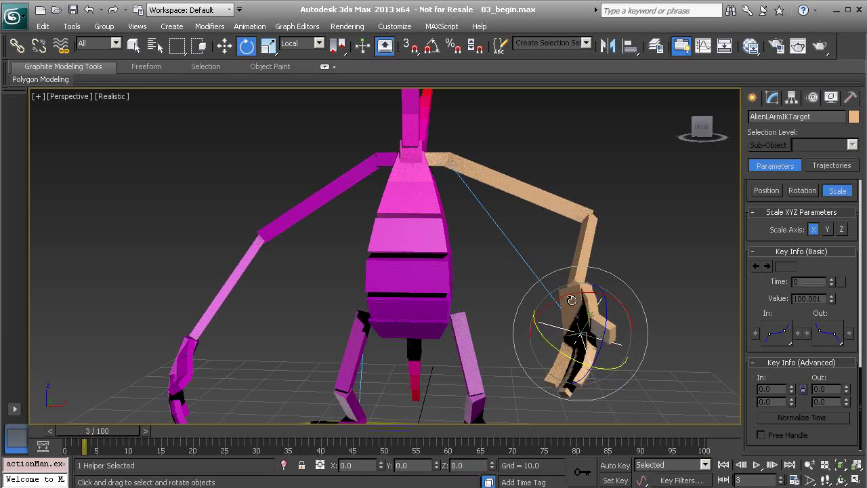
- Rotate the left palm bone directly, and rotate the arm's IK target separately from it
{"action": "left_click", "coordinate": [582, 292]}
{"action": "mouse_move", "coordinate": [595, 279]}
{"action": "left_mouse_down"}
{"action": "mouse_move", "coordinate": [582, 292]}
{"action": "mouse_move", "coordinate": [591, 287]}
{"action": "left_mouse_up"}
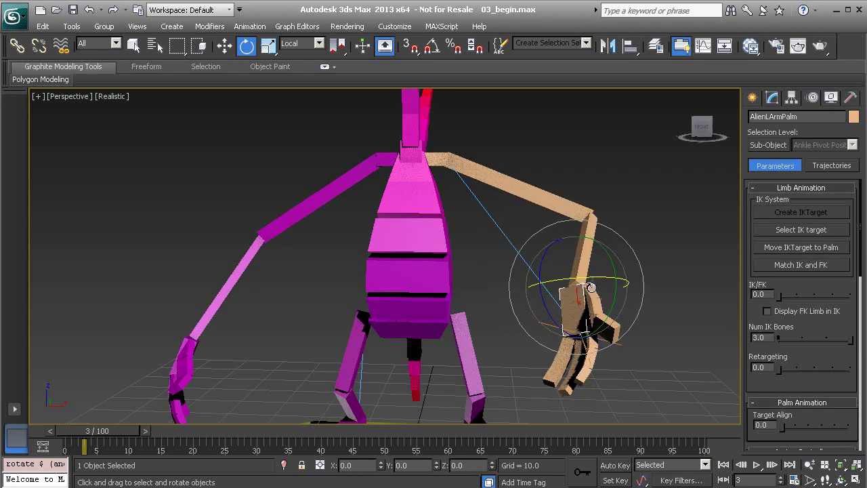
{"action": "left_click", "coordinate": [547, 326]}
{"action": "left_click_drag", "start_coordinate": [587, 326], "coordinate": [545, 320]}
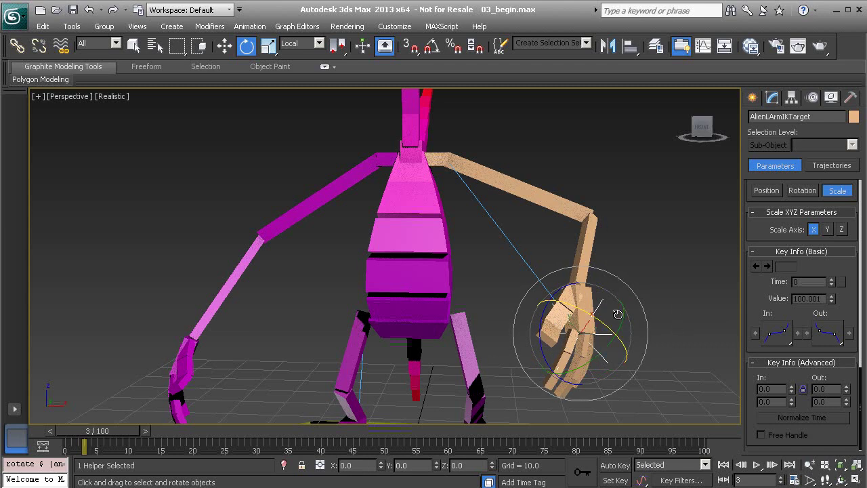
- Reselect the left palm bone and set its Target Align to 1.0 to follow the IK target's orientation
{"action": "left_click", "coordinate": [650, 267]}
{"action": "left_click", "coordinate": [582, 291]}
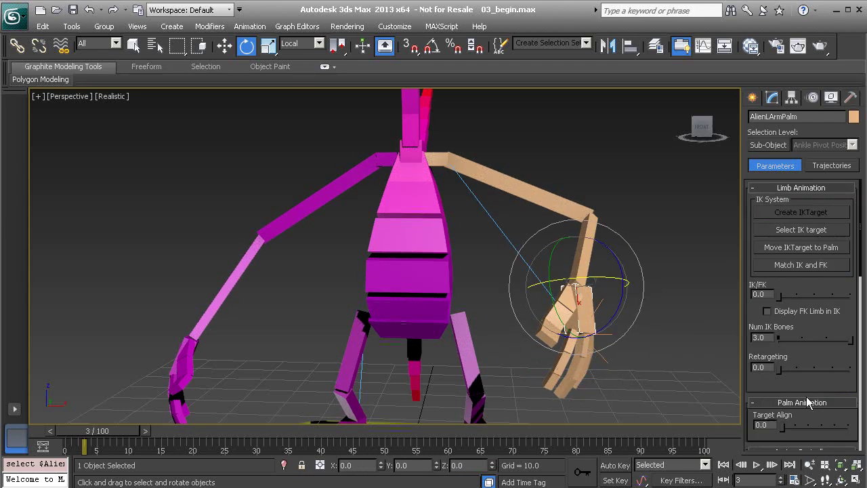
{"action": "left_click_drag", "start_coordinate": [788, 432], "coordinate": [848, 432]}
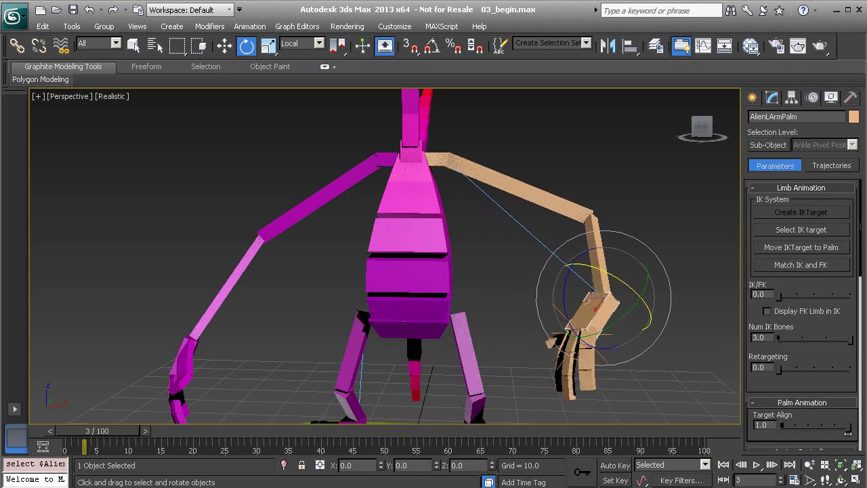
{"action": "left_click_drag", "start_coordinate": [590, 309], "coordinate": [638, 327]}
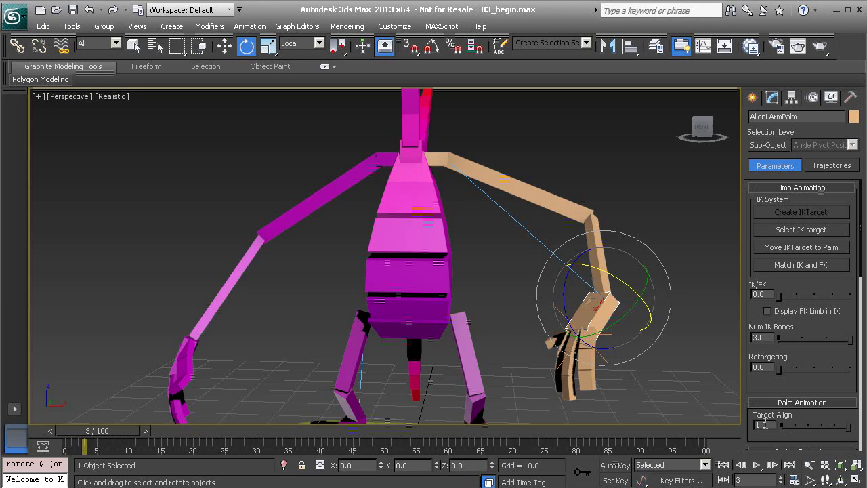
- Rotate the left arm's IK target so the palm faces downward with the fingers spread
{"action": "left_click", "coordinate": [629, 376]}
{"action": "left_click", "coordinate": [607, 364]}
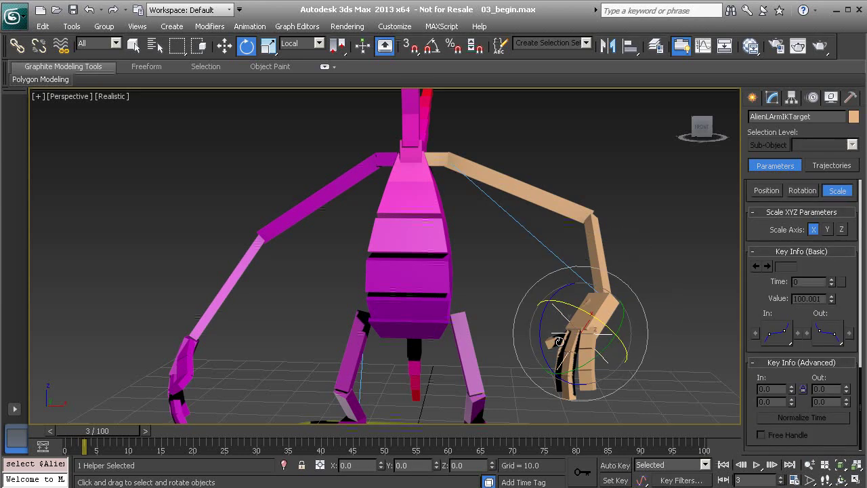
{"action": "left_click_drag", "start_coordinate": [607, 363], "coordinate": [550, 323]}
- Try moving the ribcage bone sideways and downward in the XZ plane, and undo the move
{"action": "left_click", "coordinate": [416, 155]}
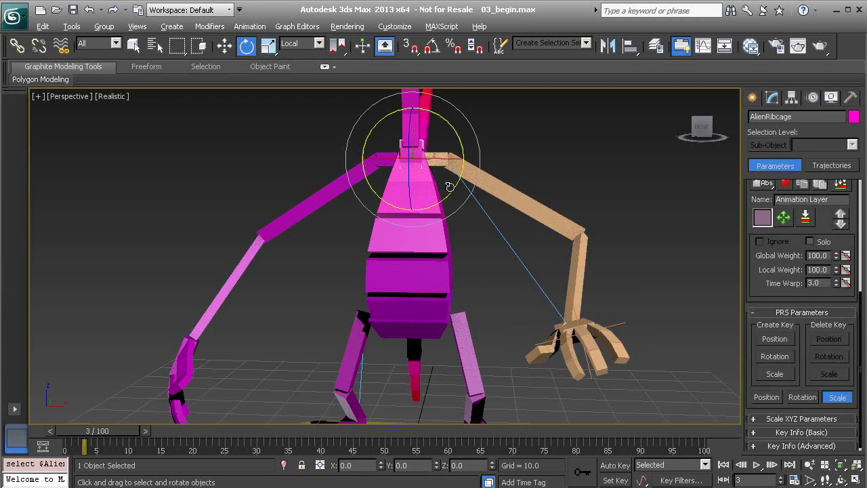
{"action": "middle_click_drag", "start_coordinate": [450, 185], "coordinate": [447, 166], "text": "alt"}
{"action": "key", "text": "w"}
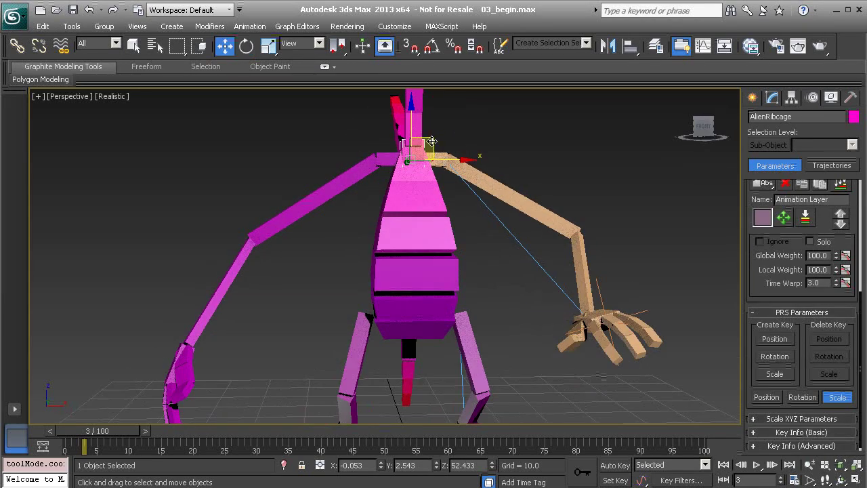
{"action": "left_click_drag", "start_coordinate": [431, 141], "coordinate": [370, 235]}
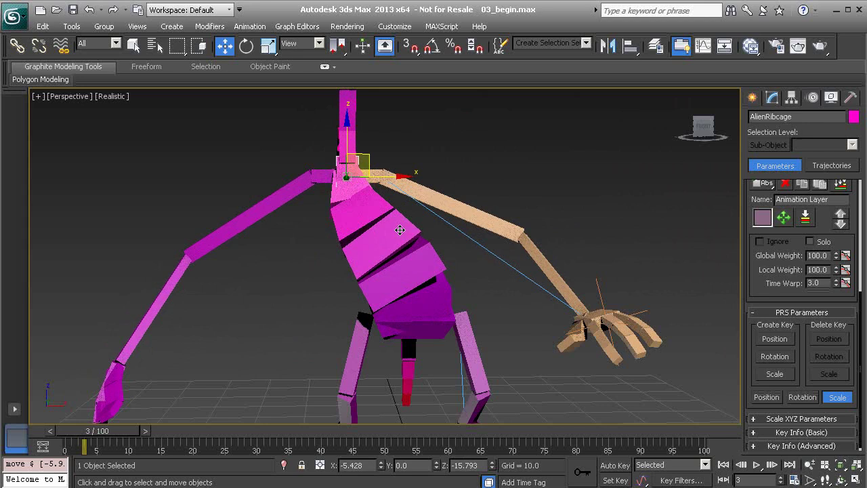
{"action": "key", "text": "ctrl+z"}
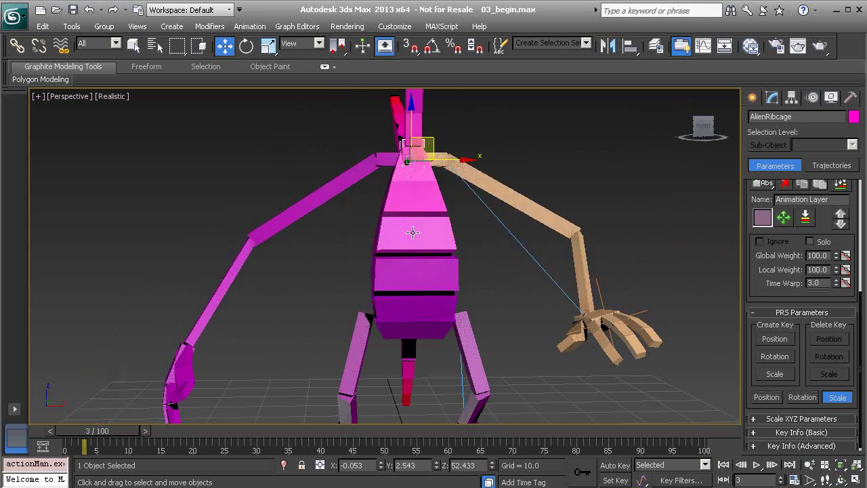
- Examine the left arm's IK target from several angles, and inspect the torso spine, ribcage and neck bones in turn
{"action": "left_click", "coordinate": [604, 300]}
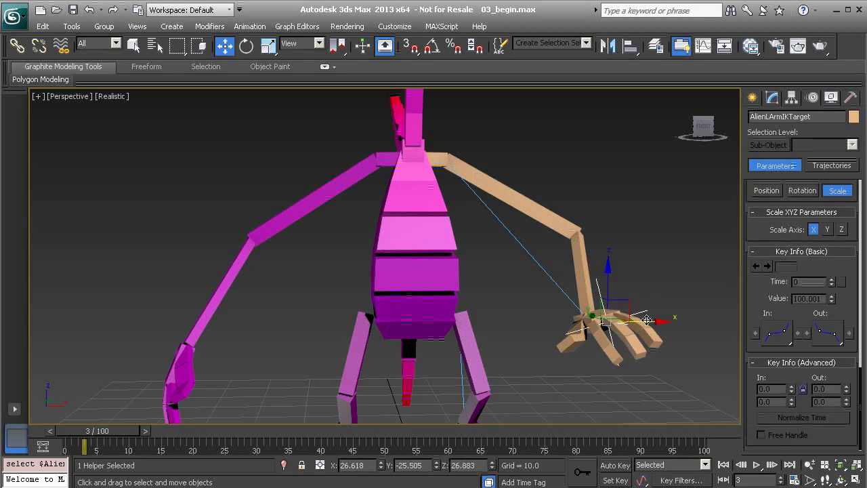
{"action": "mouse_move", "coordinate": [610, 319]}
{"action": "middle_mouse_down", "text": "alt"}
{"action": "mouse_move", "coordinate": [637, 317]}
{"action": "mouse_move", "coordinate": [595, 311]}
{"action": "middle_mouse_up", "text": "alt"}
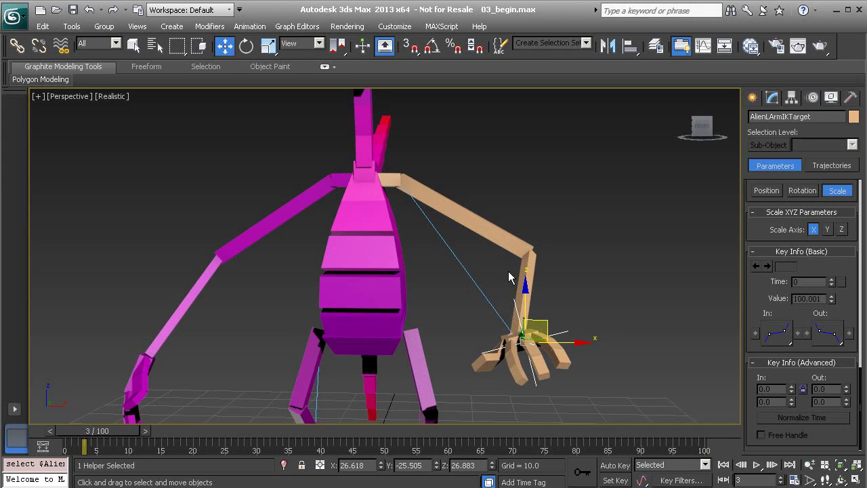
{"action": "middle_click_drag", "start_coordinate": [515, 313], "coordinate": [416, 203]}
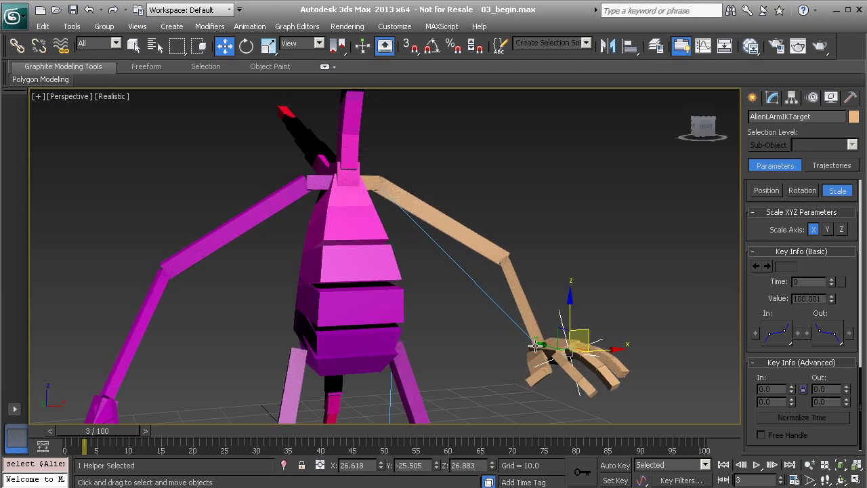
{"action": "middle_click_drag", "start_coordinate": [532, 345], "coordinate": [559, 323], "text": "alt"}
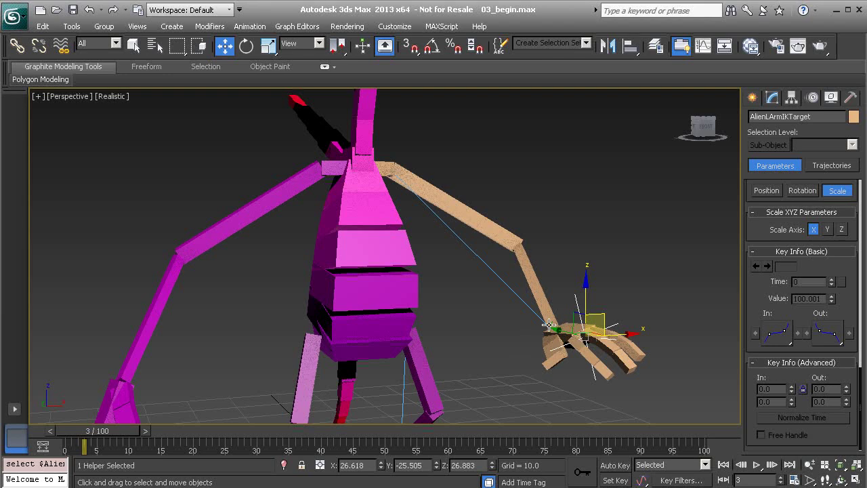
{"action": "left_click", "coordinate": [369, 247]}
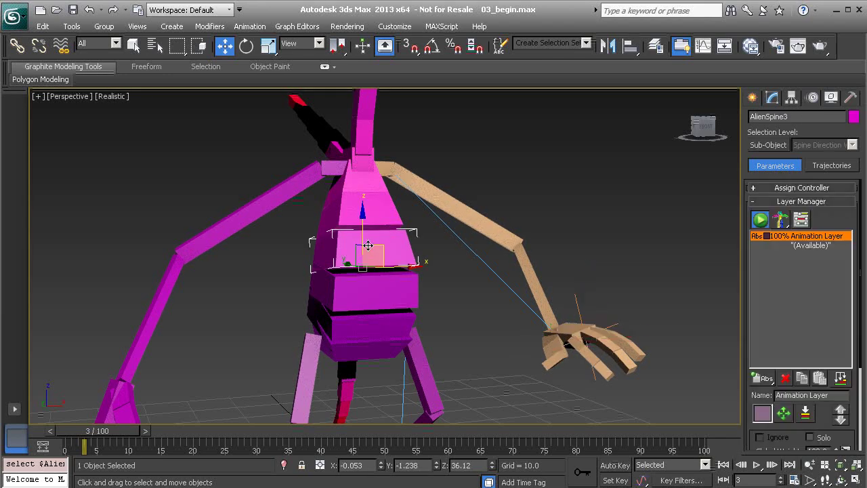
{"action": "middle_click_drag", "start_coordinate": [373, 246], "coordinate": [398, 282]}
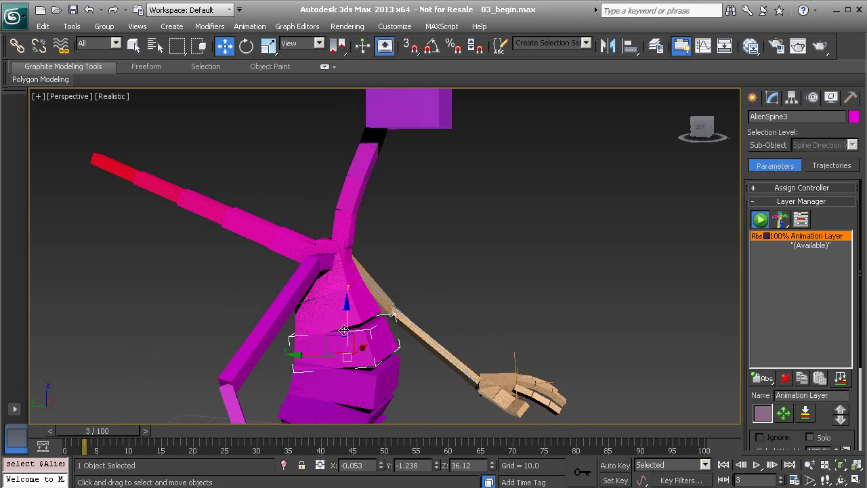
{"action": "left_click", "coordinate": [345, 251]}
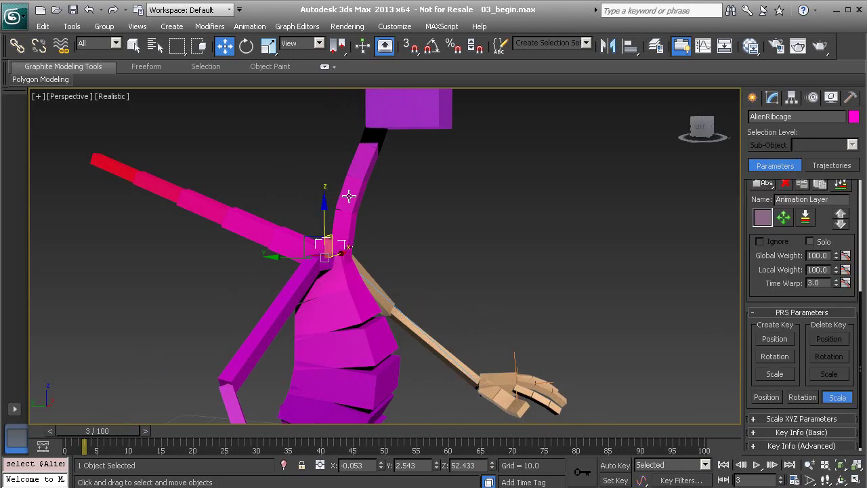
{"action": "left_click", "coordinate": [356, 172]}
{"action": "middle_click_drag", "start_coordinate": [356, 172], "coordinate": [377, 277]}
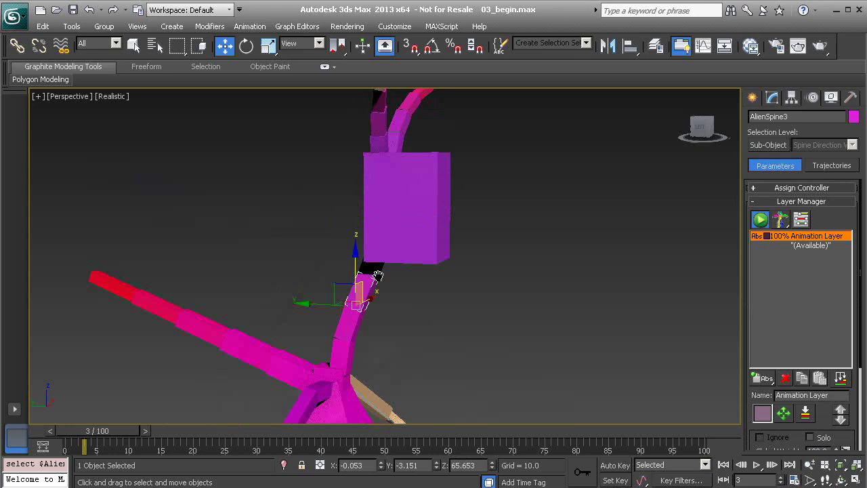
- Try moving the head bone forward and downward in the YZ plane, and undo the move
{"action": "left_click", "coordinate": [383, 207]}
{"action": "middle_click_drag", "start_coordinate": [381, 219], "coordinate": [395, 202]}
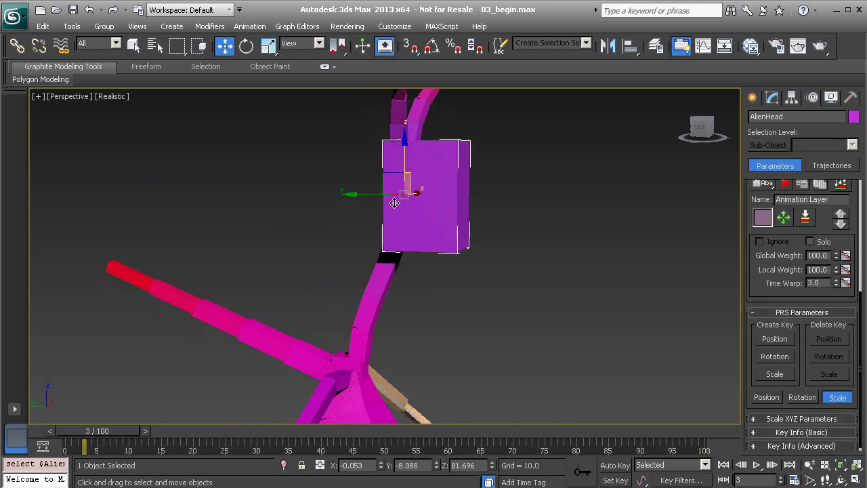
{"action": "left_click_drag", "start_coordinate": [383, 175], "coordinate": [463, 259]}
{"action": "key", "text": "ctrl+z"}
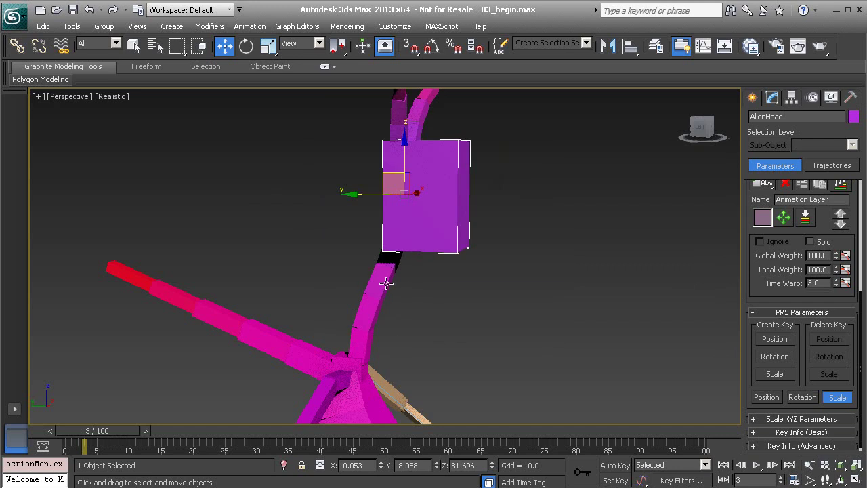
- Inspect the ribcage, neck and torso spine bones from the side, ending with the third torso spine bone selected
{"action": "middle_click_drag", "start_coordinate": [386, 284], "coordinate": [396, 199]}
{"action": "left_click", "coordinate": [351, 281]}
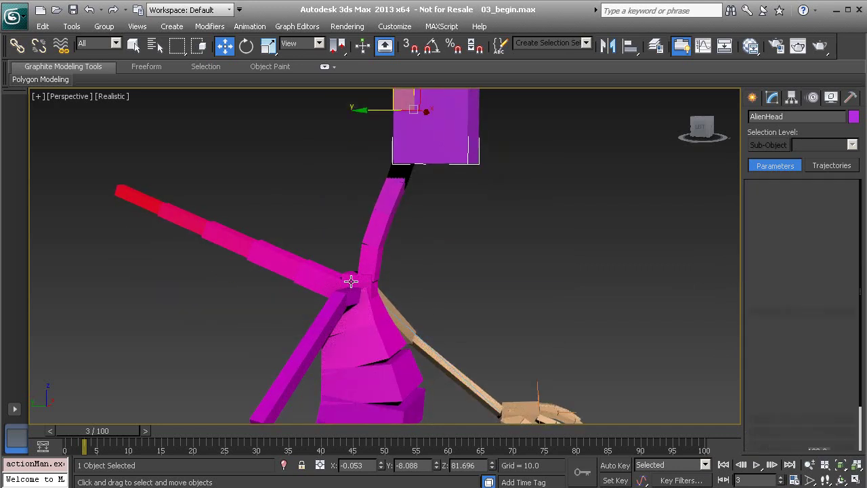
{"action": "left_click", "coordinate": [351, 281]}
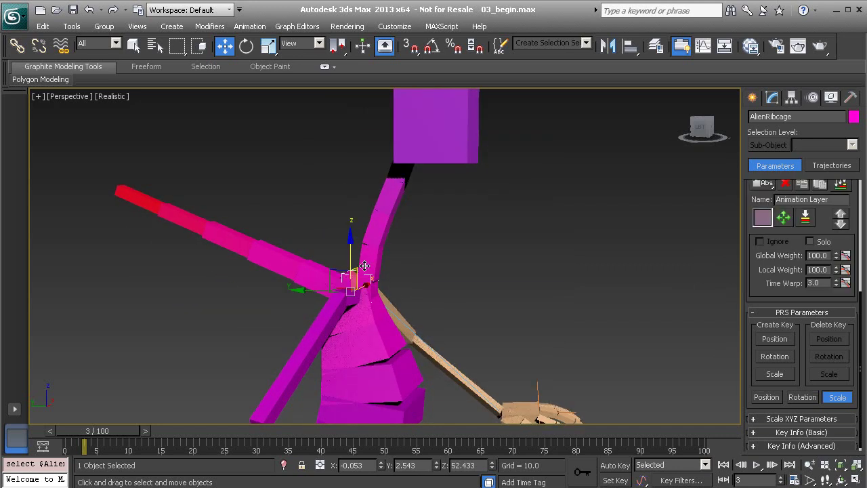
{"action": "left_click", "coordinate": [391, 377]}
{"action": "left_click", "coordinate": [381, 213]}
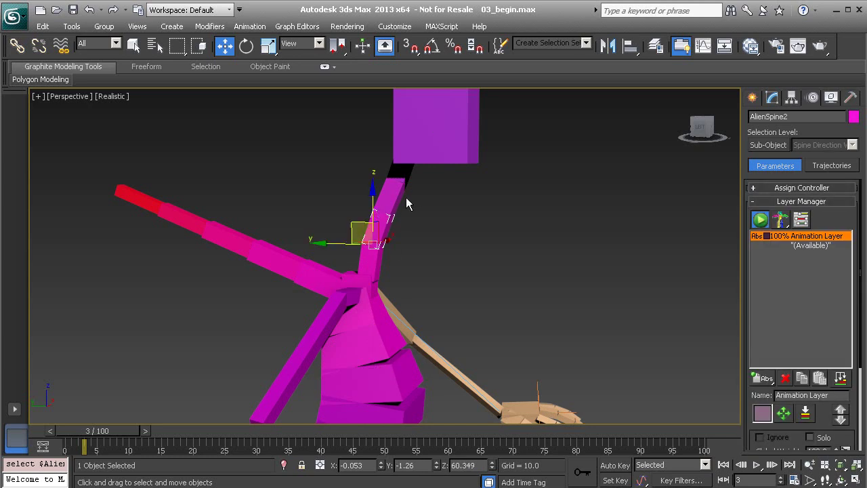
{"action": "left_click", "coordinate": [384, 371]}
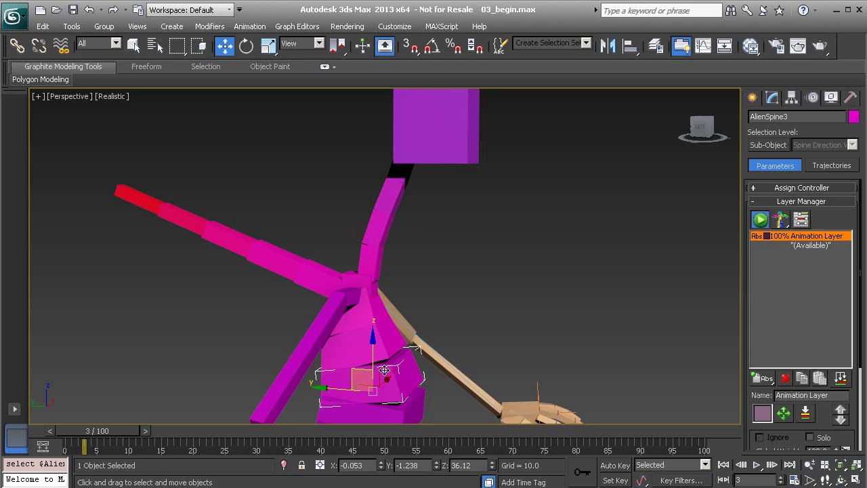
{"action": "middle_click_drag", "start_coordinate": [466, 320], "coordinate": [486, 279]}
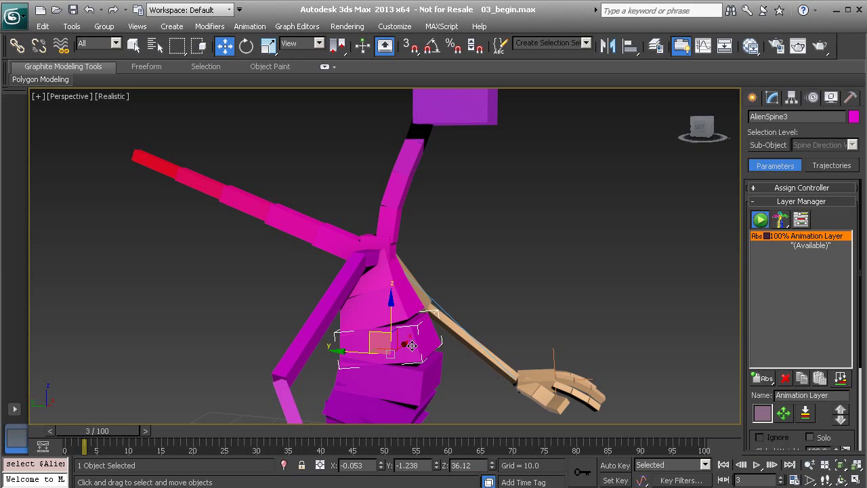
{"action": "middle_click_drag", "start_coordinate": [418, 325], "coordinate": [370, 316], "text": "alt"}
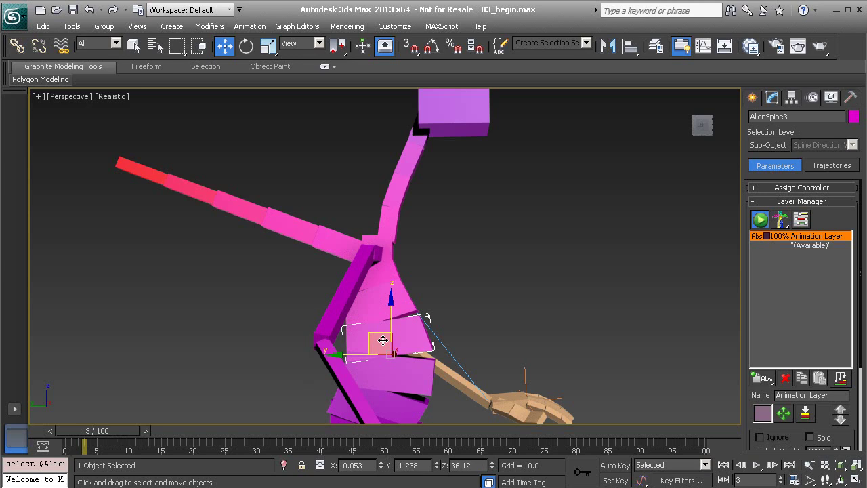
- Open the selected third torso spine bone's Spine Setup parameters down to Spine Control, and examine the torso from several angles
{"action": "middle_click_drag", "start_coordinate": [390, 336], "coordinate": [474, 332], "text": "alt"}
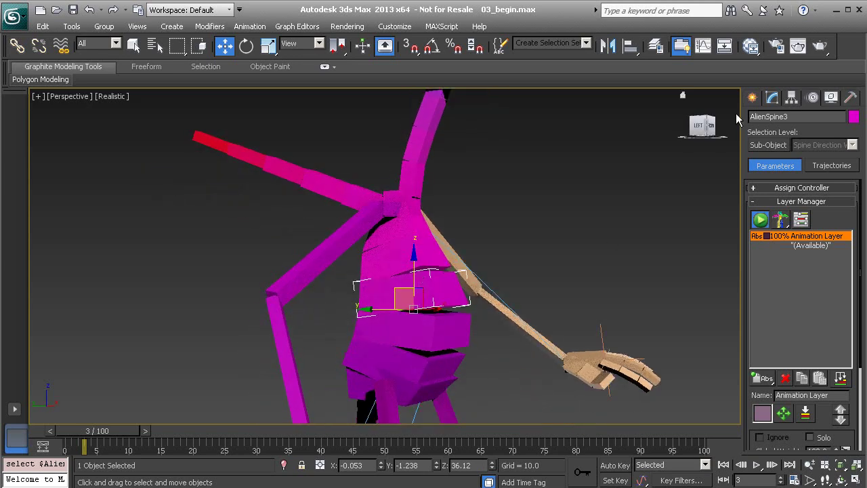
{"action": "left_click", "coordinate": [773, 99]}
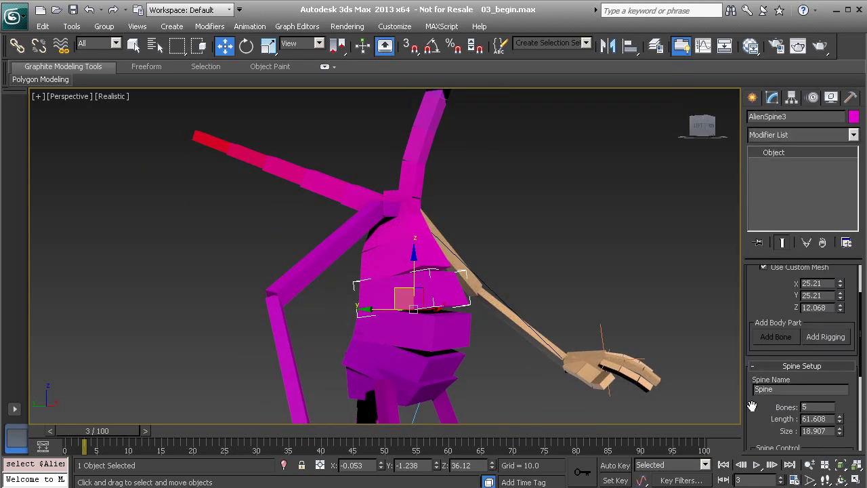
{"action": "left_click_drag", "start_coordinate": [752, 407], "coordinate": [748, 322]}
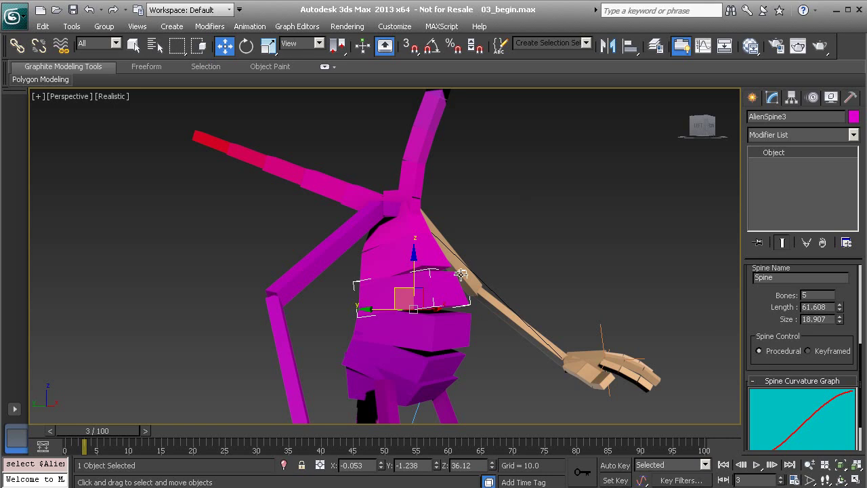
{"action": "middle_click_drag", "start_coordinate": [440, 240], "coordinate": [420, 248]}
{"action": "scroll", "coordinate": [433, 226], "scroll_direction": "down", "scroll_amount": 1}
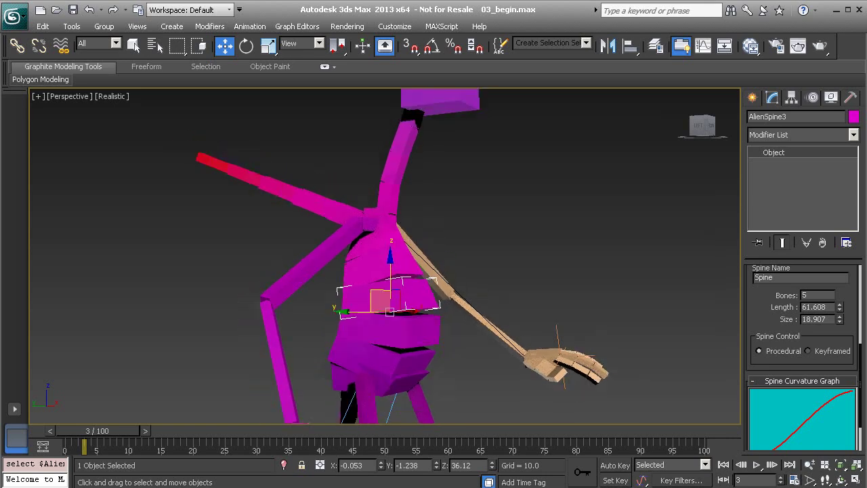
{"action": "scroll", "coordinate": [409, 309], "scroll_direction": "down", "scroll_amount": 5}
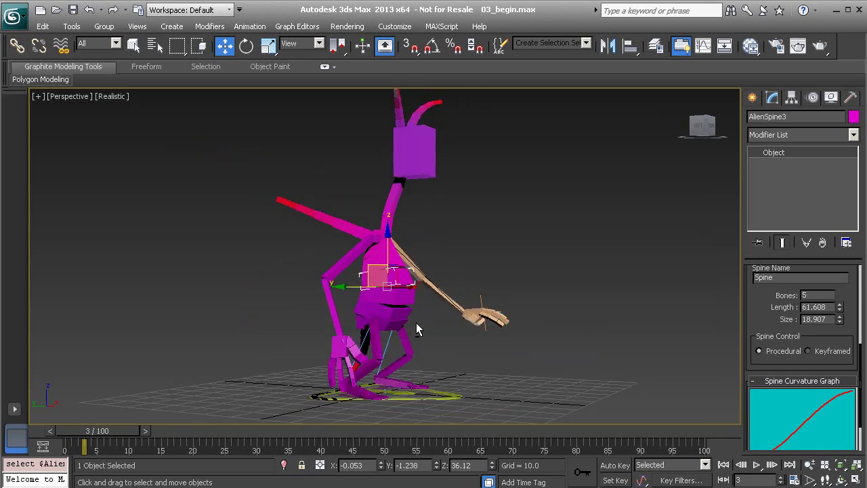
{"action": "middle_click_drag", "start_coordinate": [416, 329], "coordinate": [451, 305], "text": "alt"}
{"action": "scroll", "coordinate": [430, 336], "scroll_direction": "up", "scroll_amount": 2}
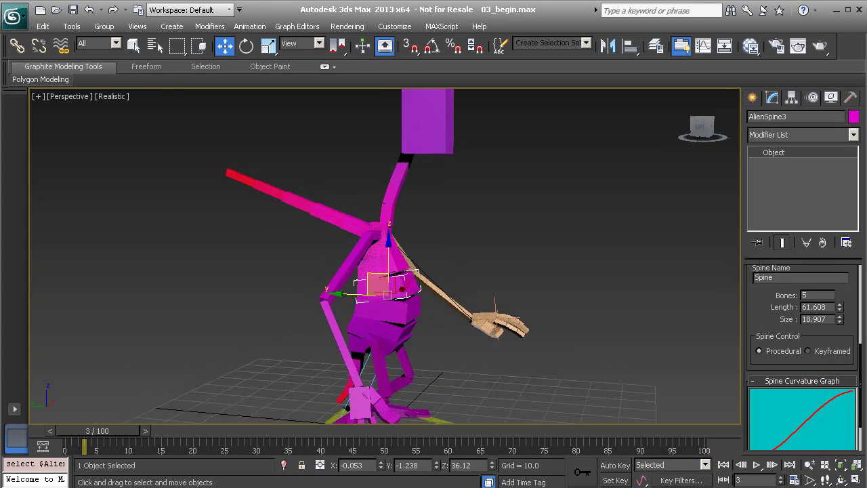
{"action": "middle_click_drag", "start_coordinate": [437, 302], "coordinate": [424, 281], "text": "alt"}
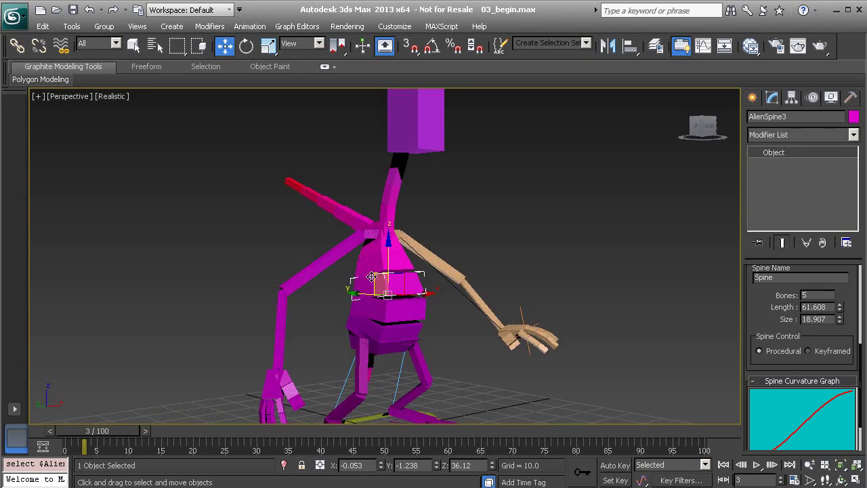
{"action": "middle_click_drag", "start_coordinate": [371, 277], "coordinate": [407, 272], "text": "alt"}
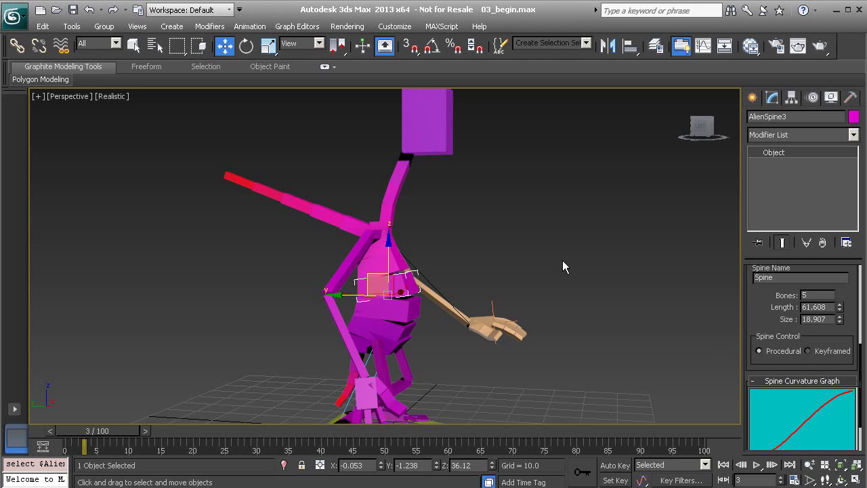
{"action": "middle_click_drag", "start_coordinate": [407, 285], "coordinate": [292, 285], "text": "alt"}
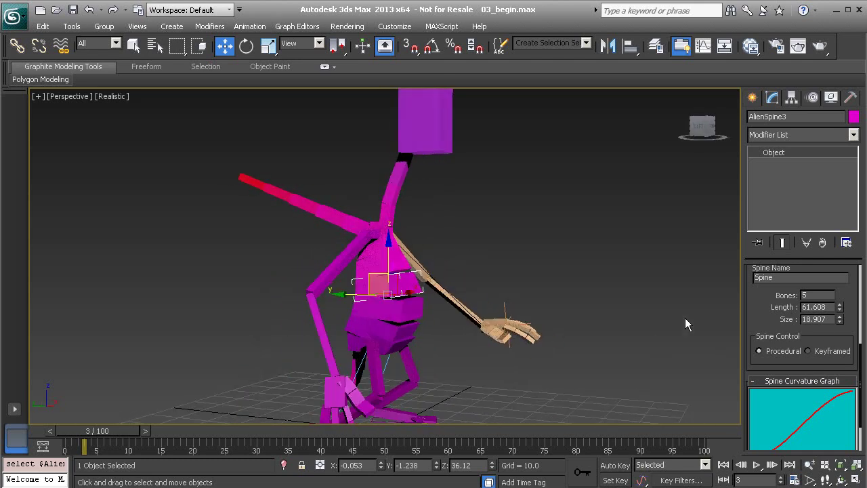
- Convert the torso spine's control from Procedural to Keyframed, accepting the FK spine conversion
{"action": "left_click", "coordinate": [809, 351]}
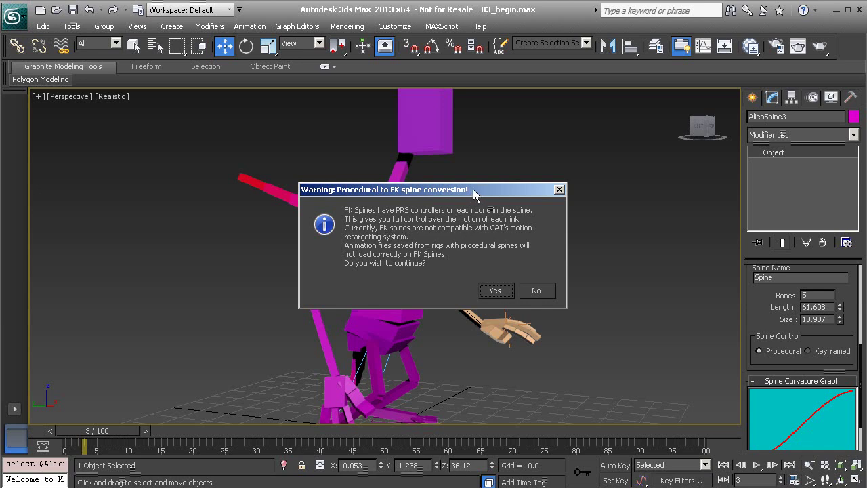
{"action": "left_click_drag", "start_coordinate": [473, 189], "coordinate": [400, 230]}
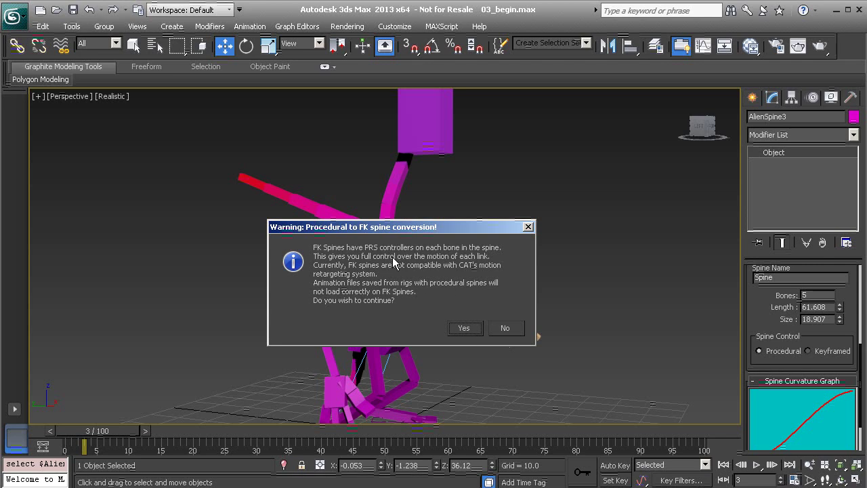
{"action": "left_click", "coordinate": [463, 328]}
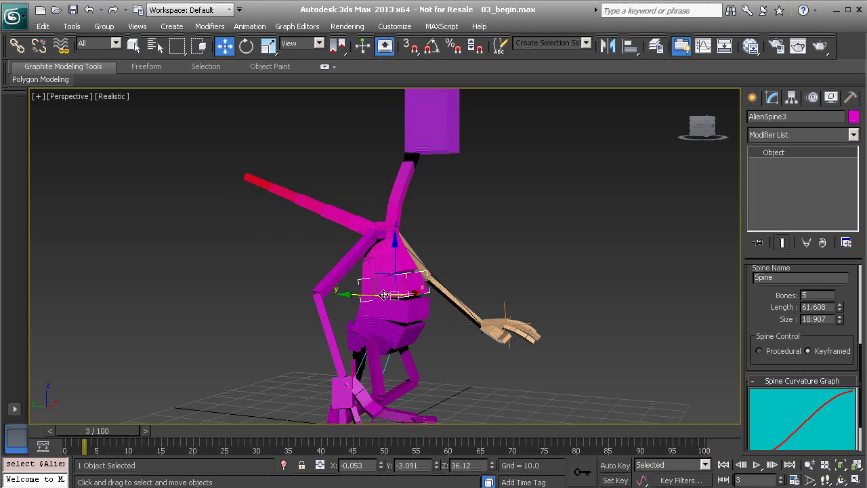
- Try rotating the third torso spine bone seen from the side, and undo the rotation
{"action": "middle_click_drag", "start_coordinate": [409, 296], "coordinate": [435, 290], "text": "alt"}
{"action": "key", "text": "e"}
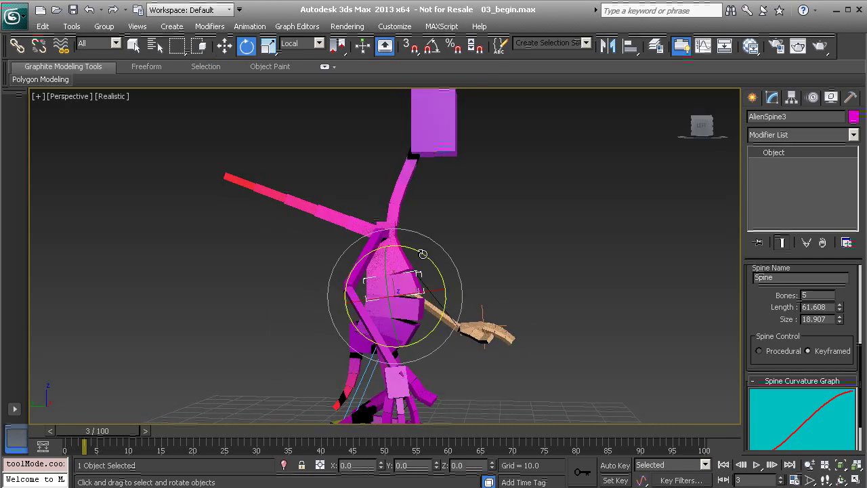
{"action": "mouse_move", "coordinate": [434, 261]}
{"action": "left_mouse_down"}
{"action": "mouse_move", "coordinate": [423, 259]}
{"action": "mouse_move", "coordinate": [441, 276]}
{"action": "left_mouse_up"}
{"action": "key", "text": "ctrl+z"}
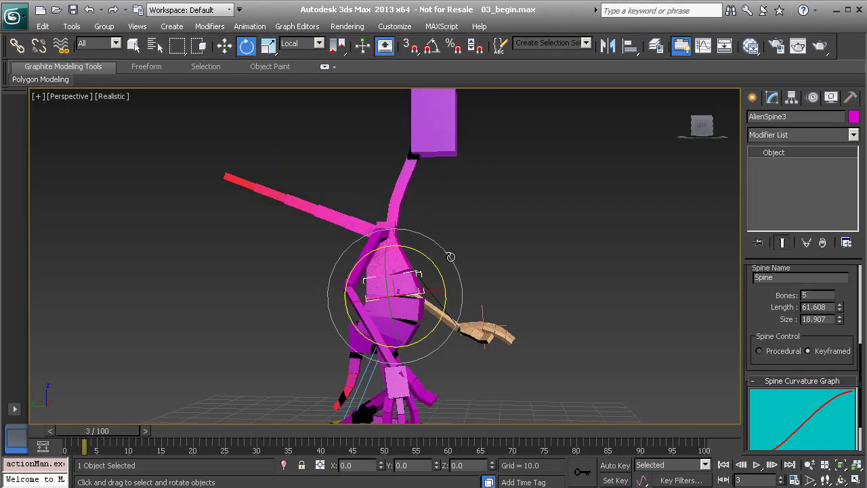
- Rotate individual torso spine bones so the upper body leans forward, ending with the fourth spine bone selected
{"action": "left_click", "coordinate": [414, 254]}
{"action": "left_click", "coordinate": [412, 244]}
{"action": "left_click_drag", "start_coordinate": [415, 243], "coordinate": [416, 313]}
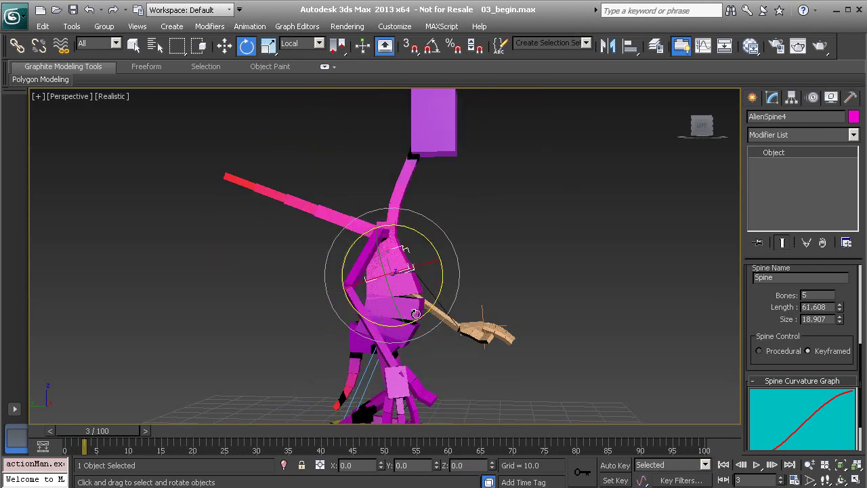
{"action": "left_click", "coordinate": [409, 312]}
{"action": "left_click_drag", "start_coordinate": [423, 278], "coordinate": [417, 230]}
{"action": "left_click", "coordinate": [397, 276]}
{"action": "left_click", "coordinate": [395, 259]}
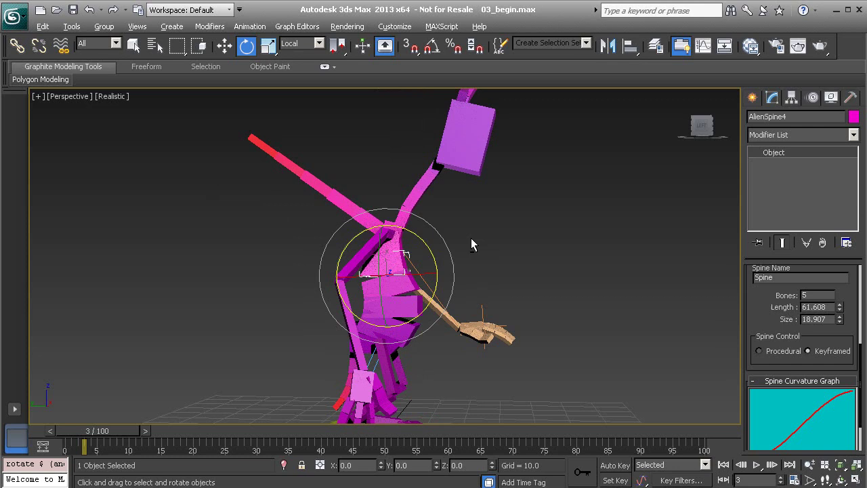
- Switch the torso spine's control back to Procedural
{"action": "middle_click_drag", "start_coordinate": [473, 246], "coordinate": [371, 229], "text": "alt"}
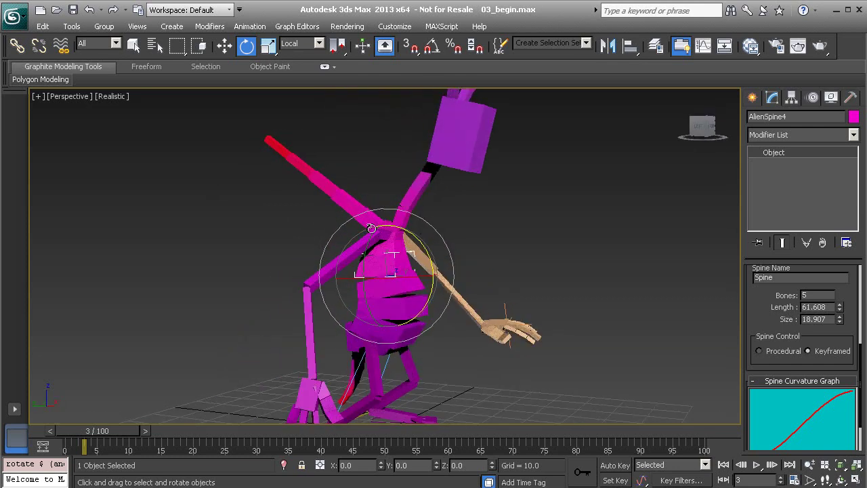
{"action": "left_click", "coordinate": [761, 349]}
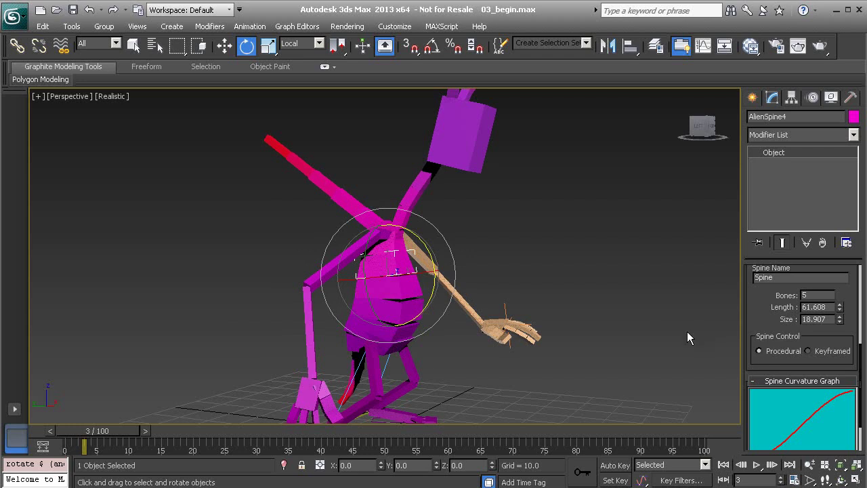
{"action": "middle_click_drag", "start_coordinate": [360, 256], "coordinate": [387, 248], "text": "alt"}
- Move the ribcage bone slightly backward and try rotating it to test how the procedural spine bends
{"action": "left_click", "coordinate": [406, 225]}
{"action": "left_click", "coordinate": [407, 227]}
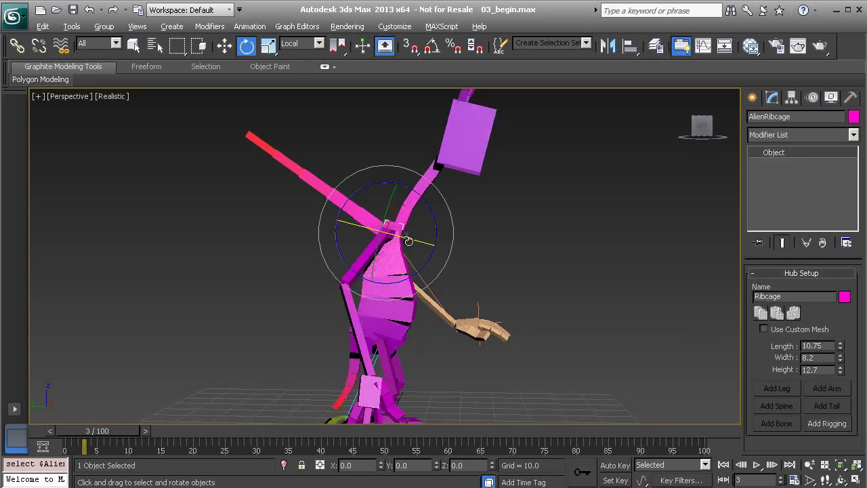
{"action": "key", "text": "w"}
{"action": "mouse_move", "coordinate": [364, 208]}
{"action": "left_mouse_down"}
{"action": "mouse_move", "coordinate": [329, 233]}
{"action": "mouse_move", "coordinate": [370, 272]}
{"action": "mouse_move", "coordinate": [335, 232]}
{"action": "mouse_move", "coordinate": [364, 222]}
{"action": "left_mouse_up"}
{"action": "middle_click_drag", "start_coordinate": [406, 255], "coordinate": [321, 248], "text": "alt"}
{"action": "key", "text": "e"}
{"action": "left_click_drag", "start_coordinate": [378, 234], "coordinate": [366, 252]}
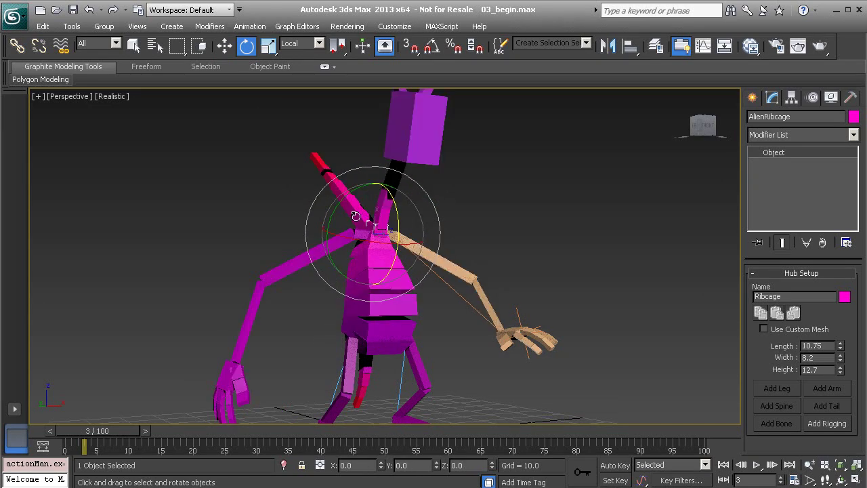
- Clear the selection and examine the posed alien rig from the front, side and three-quarter views
{"action": "middle_click_drag", "start_coordinate": [341, 271], "coordinate": [391, 275], "text": "alt"}
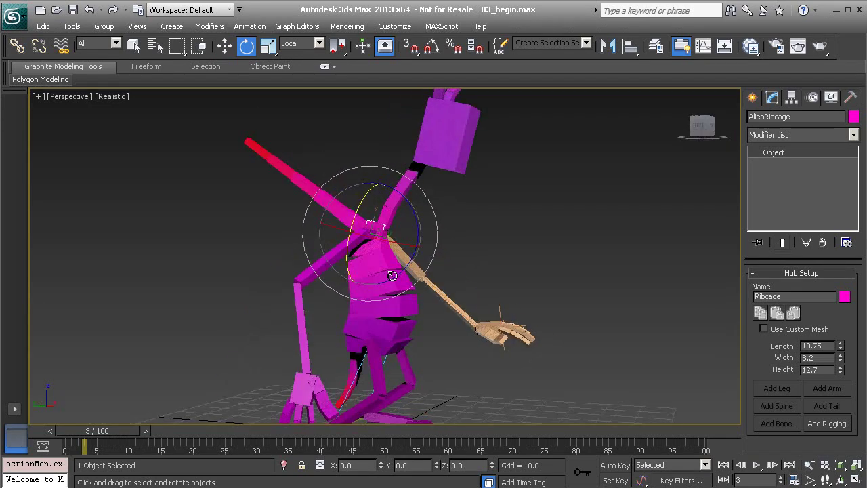
{"action": "left_click", "coordinate": [461, 248]}
{"action": "middle_click_drag", "start_coordinate": [398, 271], "coordinate": [357, 277], "text": "alt"}
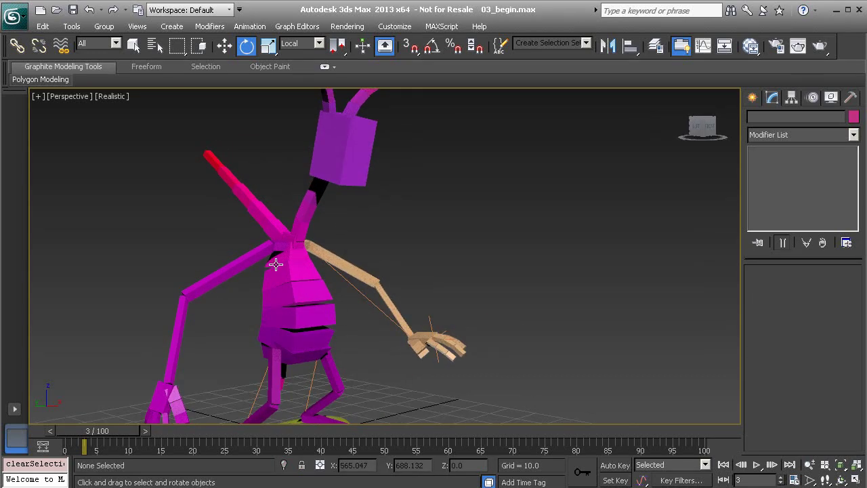
{"action": "middle_click_drag", "start_coordinate": [258, 250], "coordinate": [433, 330], "text": "alt"}
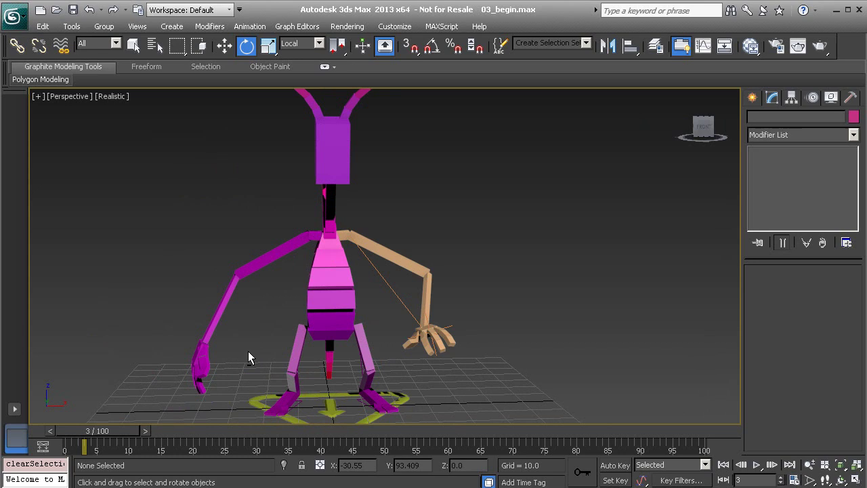
{"action": "middle_click_drag", "start_coordinate": [248, 351], "coordinate": [465, 282], "text": "alt"}
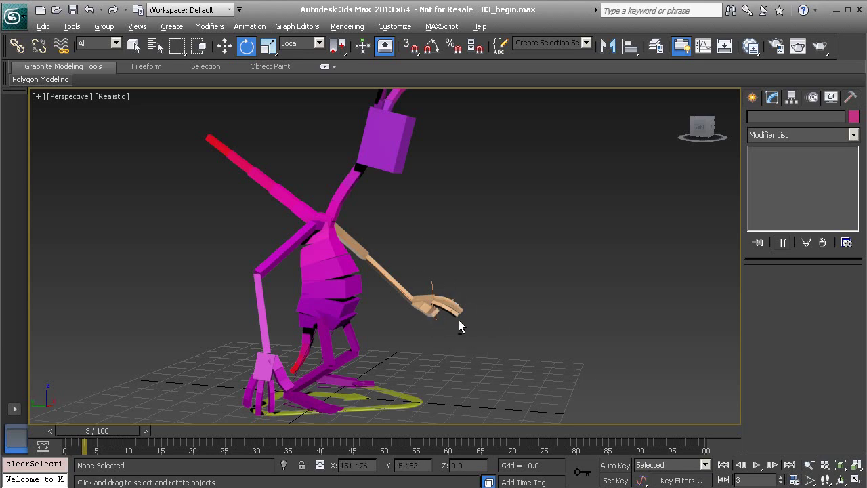
{"action": "middle_click_drag", "start_coordinate": [459, 319], "coordinate": [439, 282], "text": "alt"}
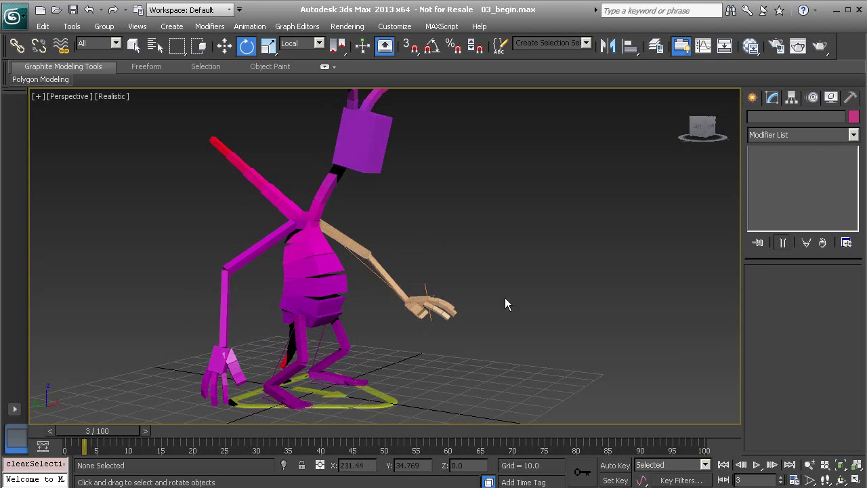
{"action": "middle_click_drag", "start_coordinate": [438, 322], "coordinate": [405, 303], "text": "alt"}
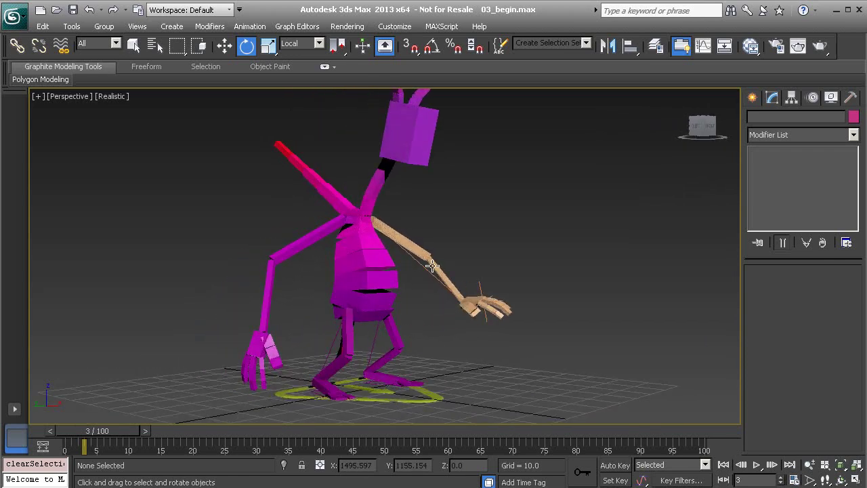
{"action": "middle_click_drag", "start_coordinate": [438, 259], "coordinate": [419, 268], "text": "alt"}
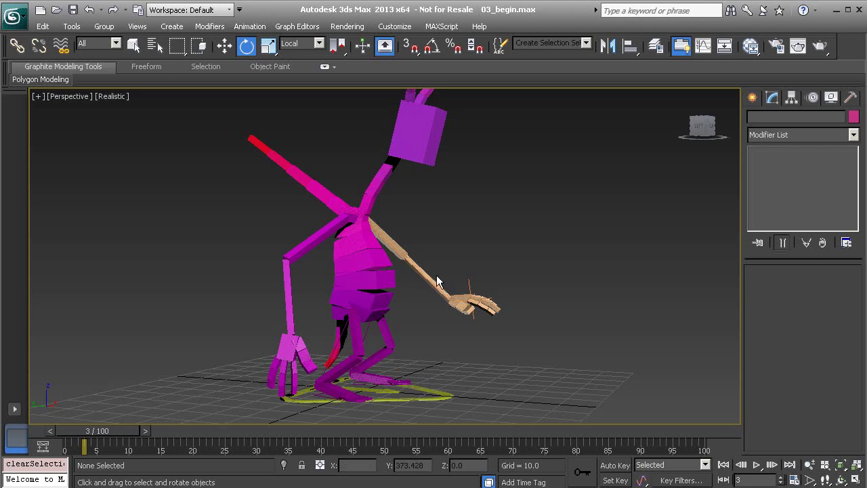